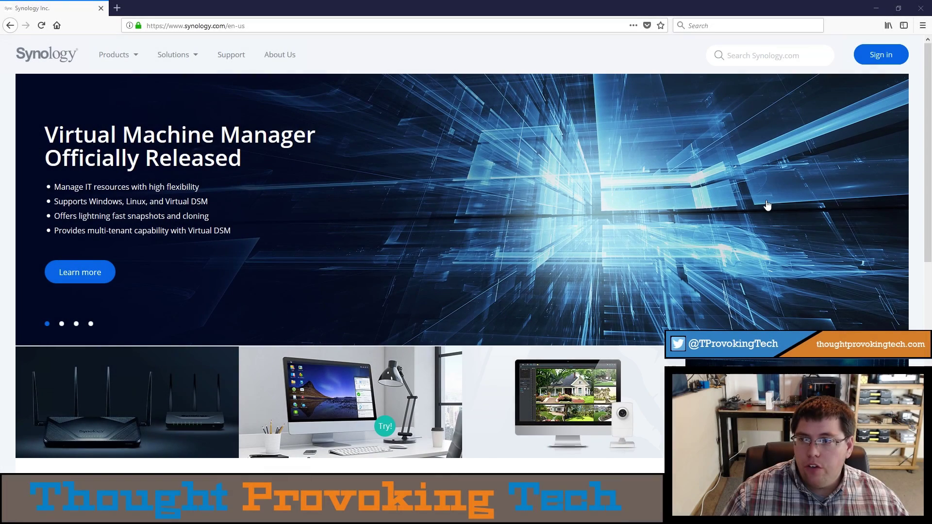
Scroll the Synology homepage down to the footer's Support links
scroll(768, 205, "down", 10)
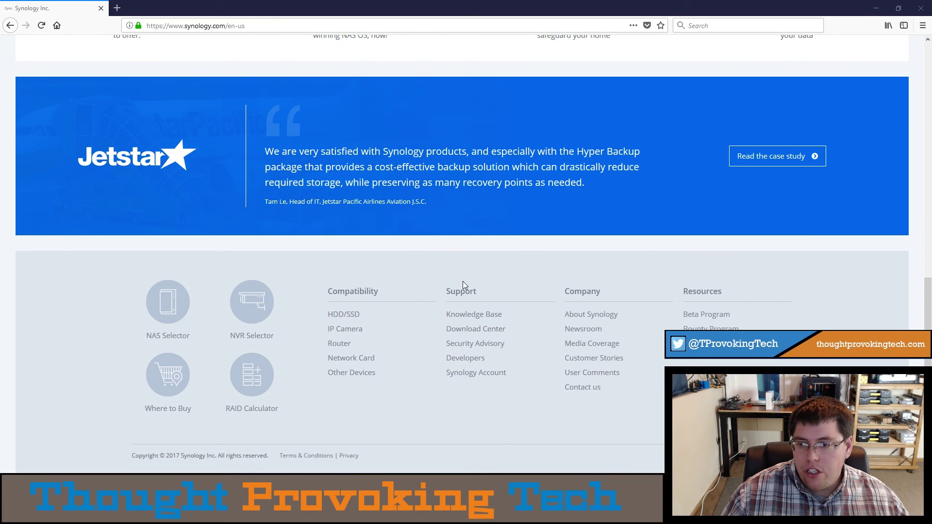
In the Download Center, choose DS1515+ from the product model list
left_click(476, 331)
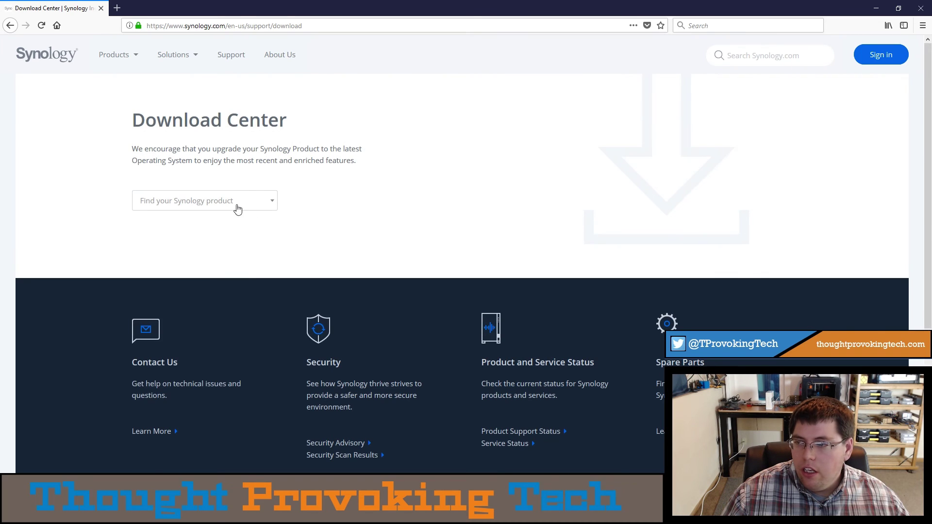
left_click(233, 207)
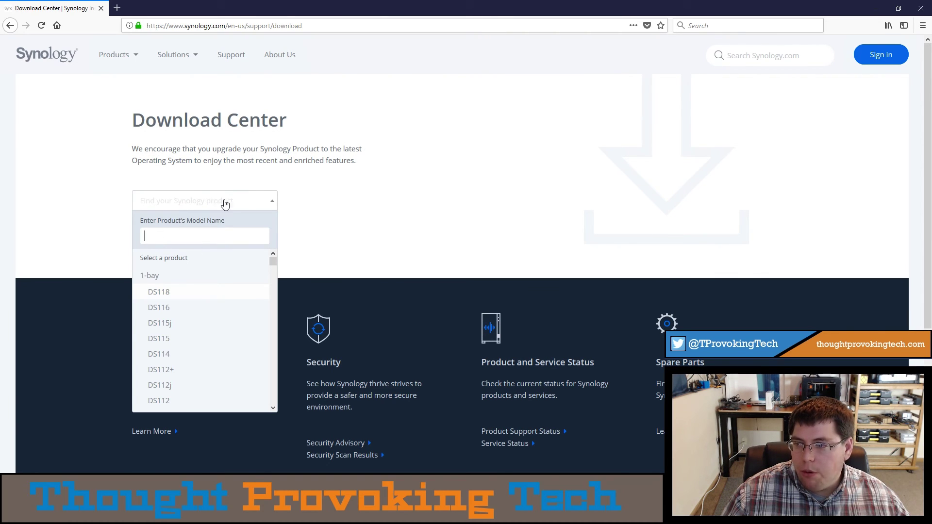
scroll(187, 316, "down", 2)
scroll(188, 316, "up", 2)
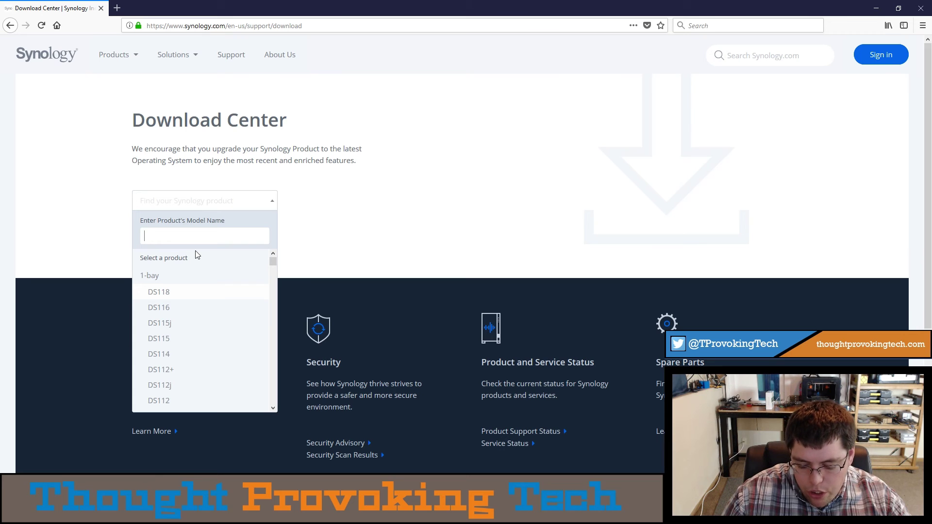
type("1")
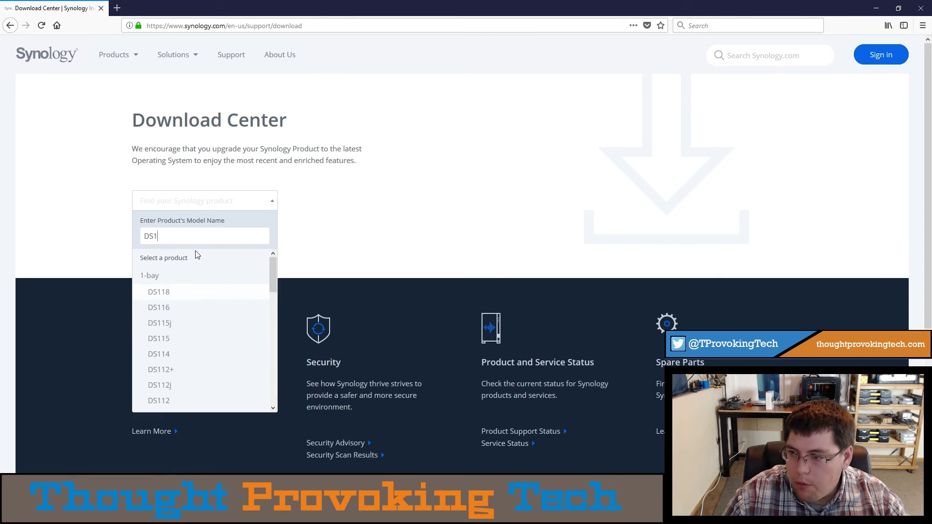
type("515")
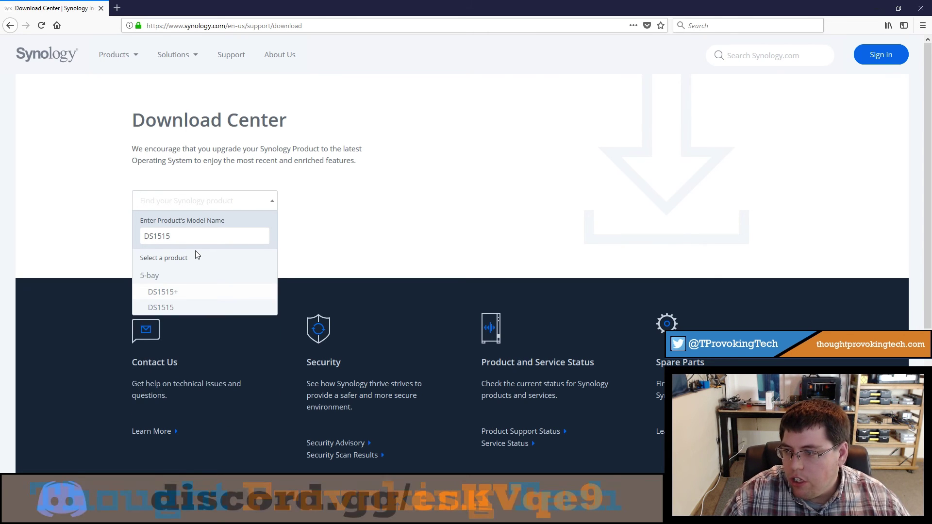
left_click(193, 294)
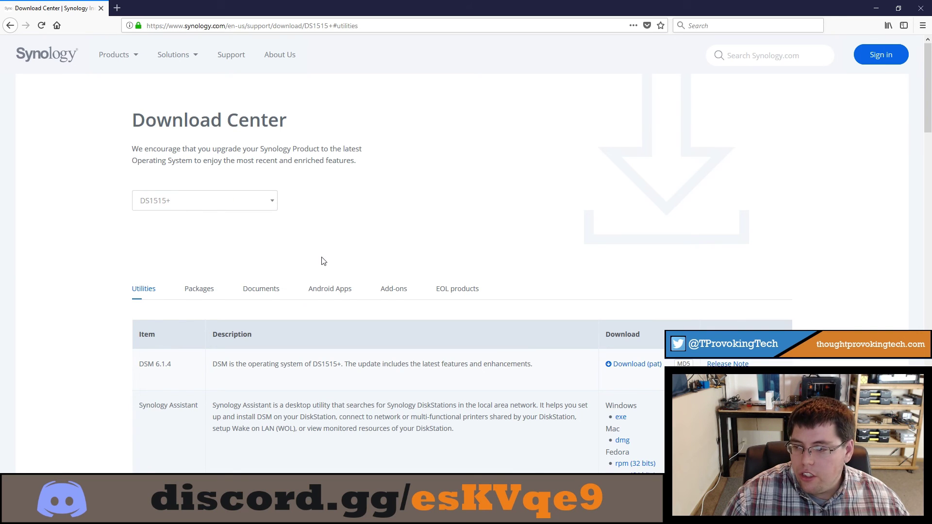
Download the Windows Cloud Station Backup 4.2.5-4396 installer listed for DS1515+
scroll(384, 254, "down", 1)
scroll(384, 254, "down", 3)
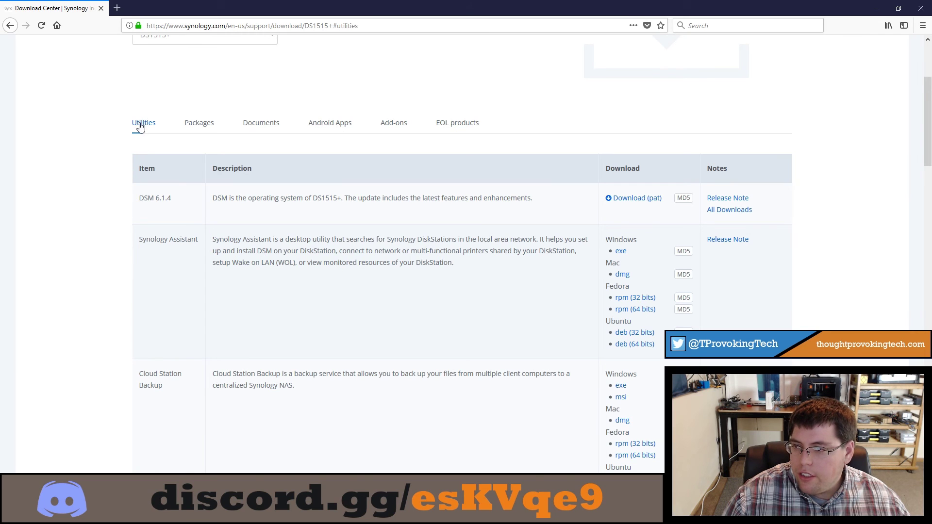
scroll(269, 373, "down", 2)
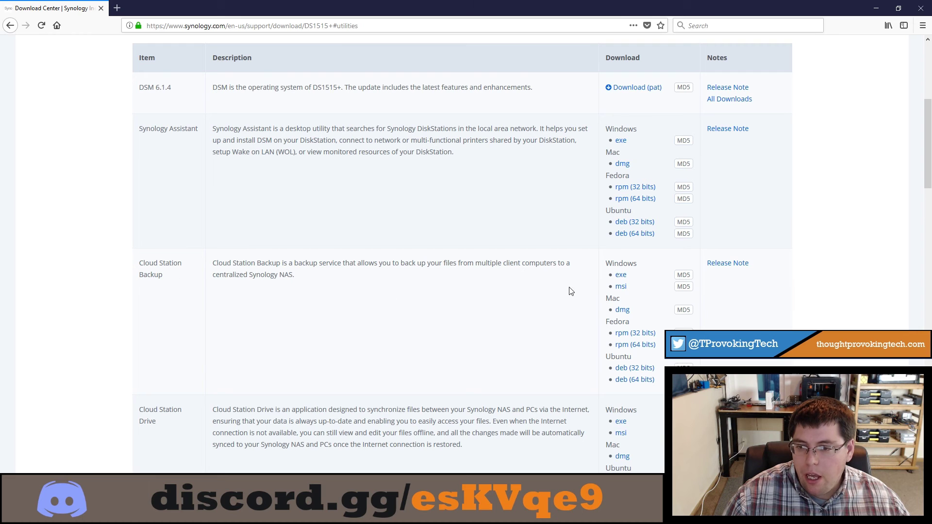
left_click(621, 276)
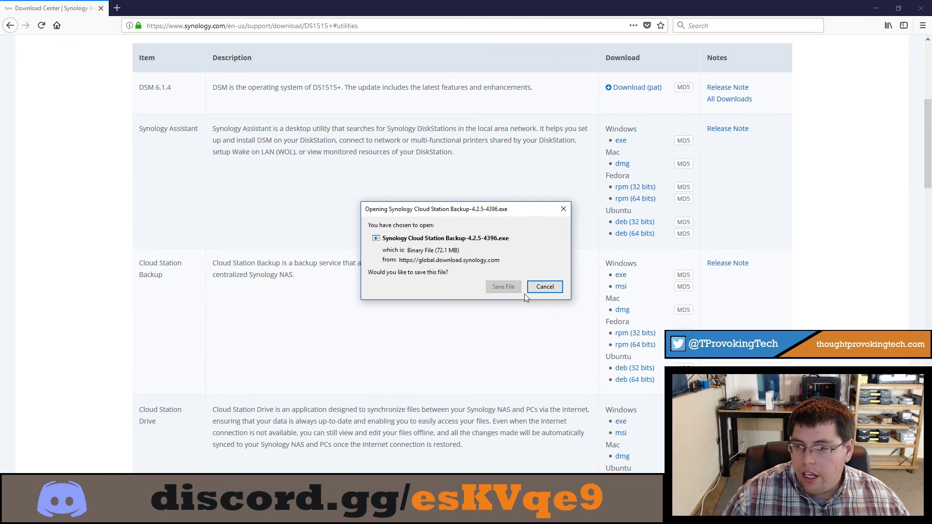
Save Synology Cloud Station Backup-4.2.5-4396.exe to disk
left_click(511, 290)
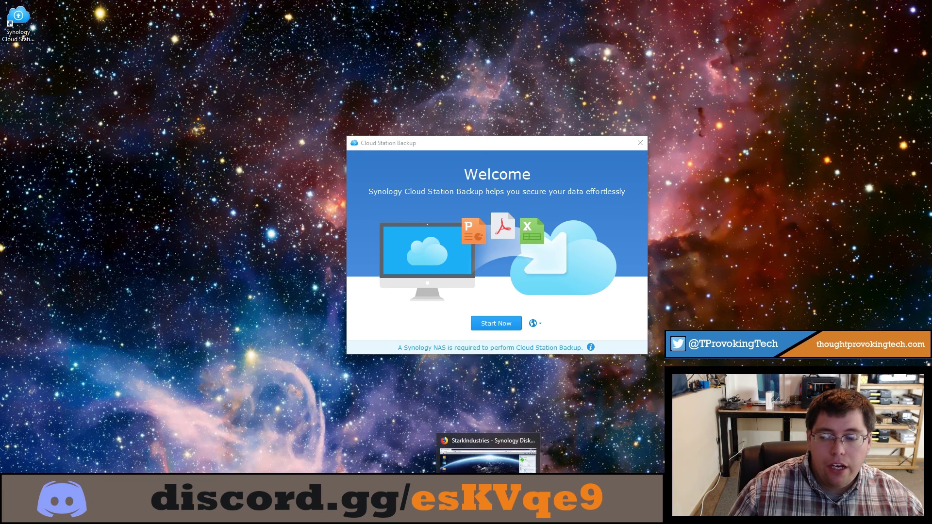
Confirm in DSM's Package Center that Cloud Station Server shows Running, then close it
left_click(489, 452)
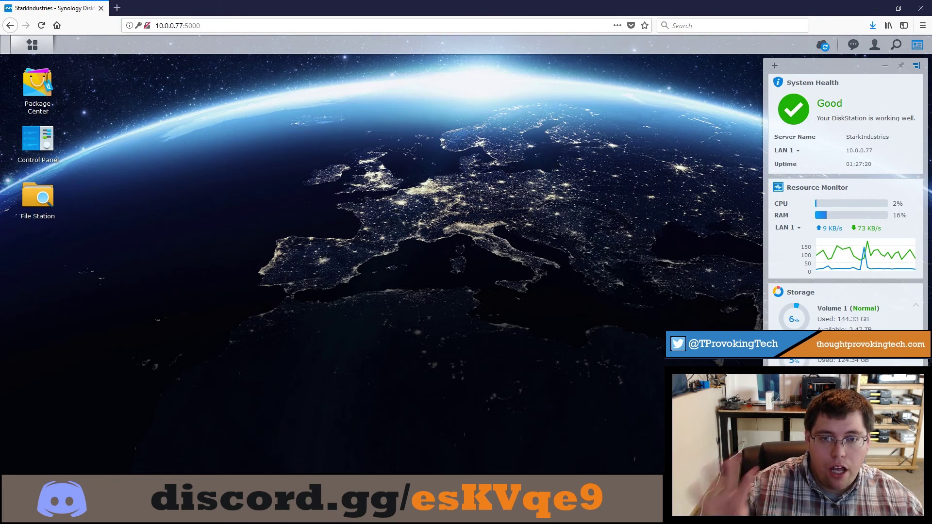
left_click(27, 91)
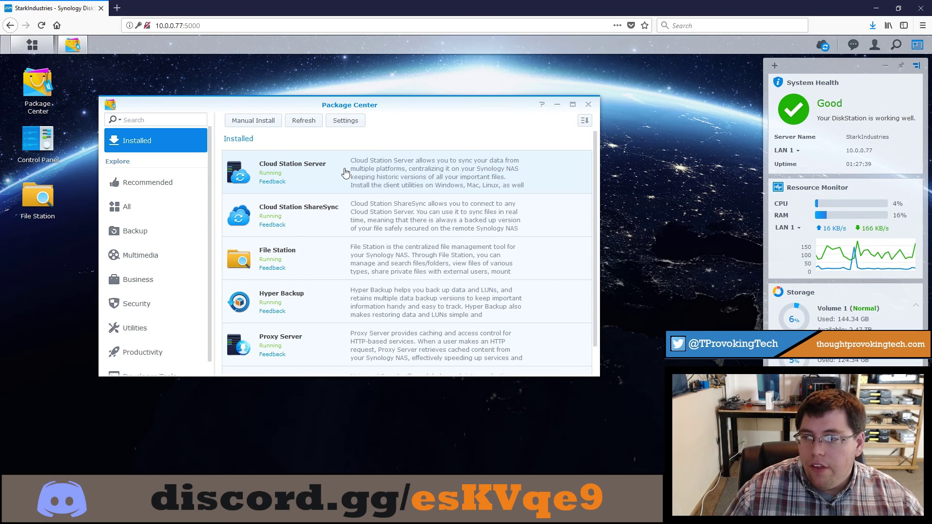
left_click(589, 104)
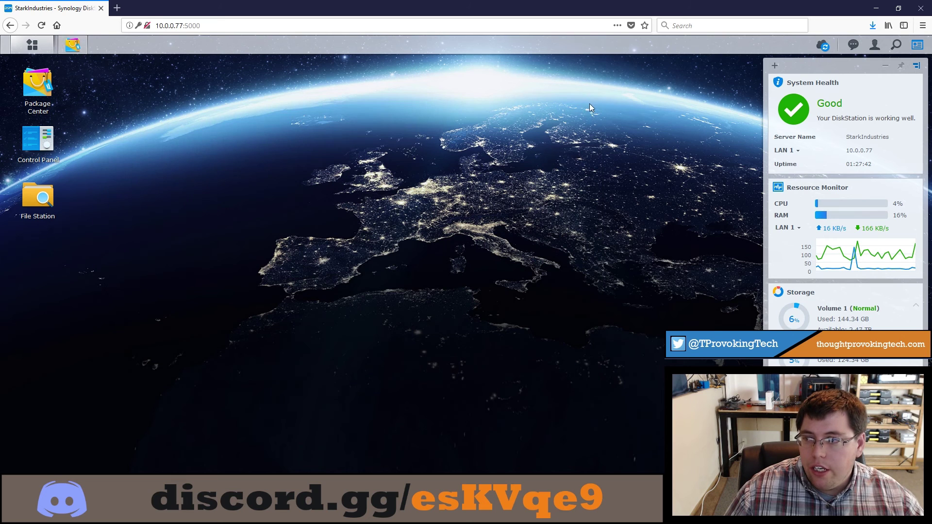
Create a new shared folder named 'PC Backups' in Control Panel's Shared Folder settings
left_click(38, 141)
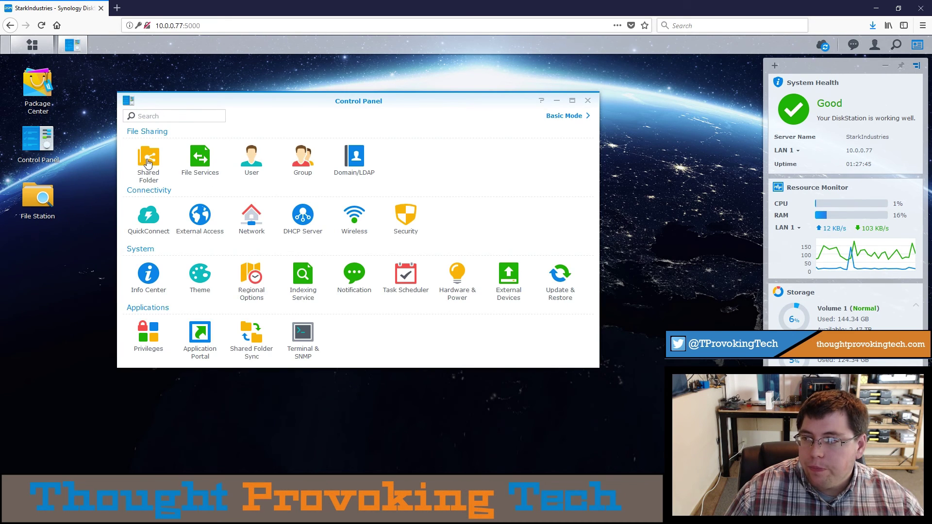
left_click(149, 162)
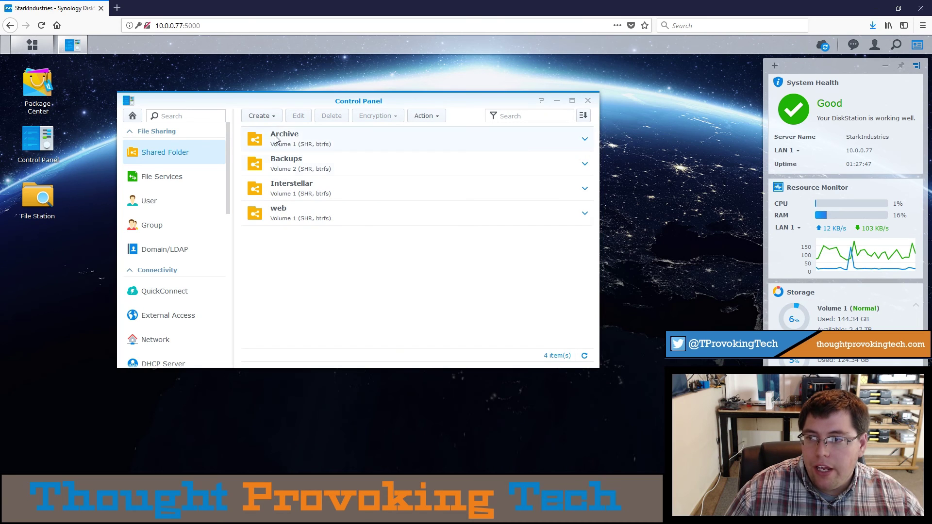
left_click(265, 117)
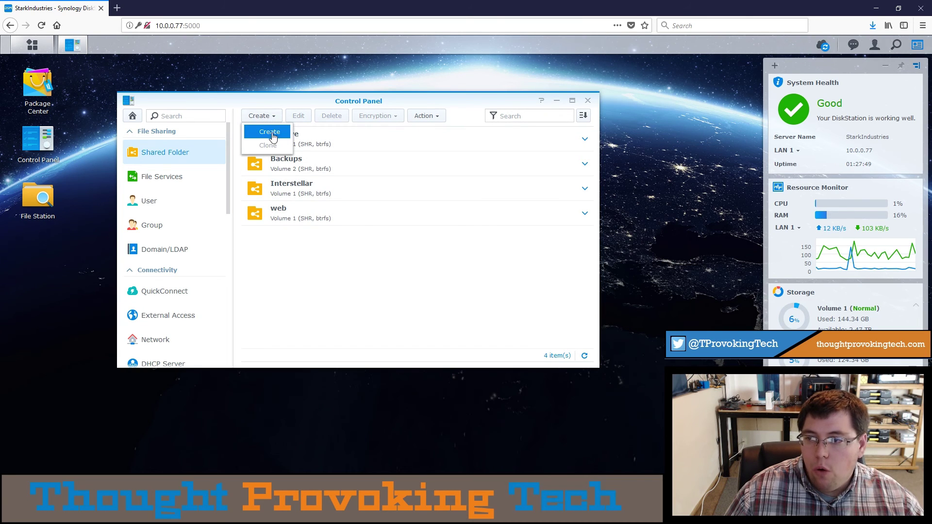
left_click(279, 137)
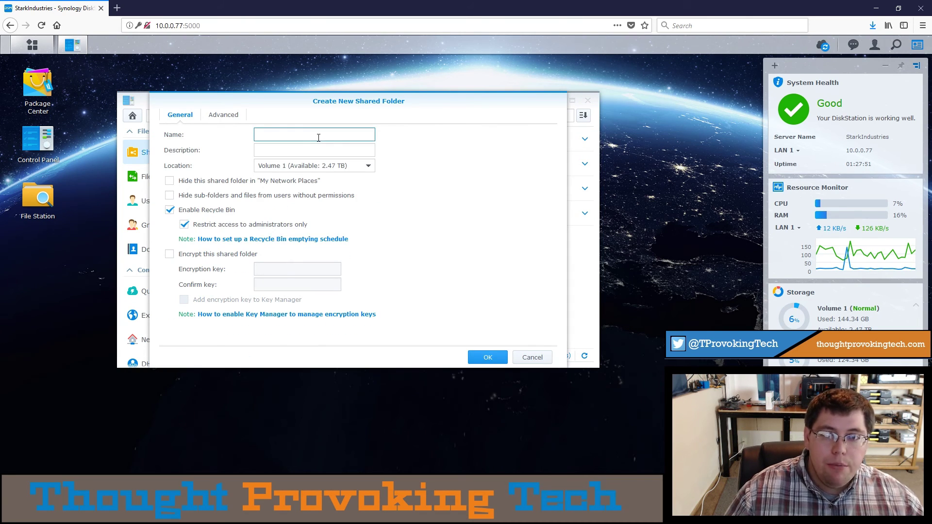
type("PC Backups")
left_click(487, 357)
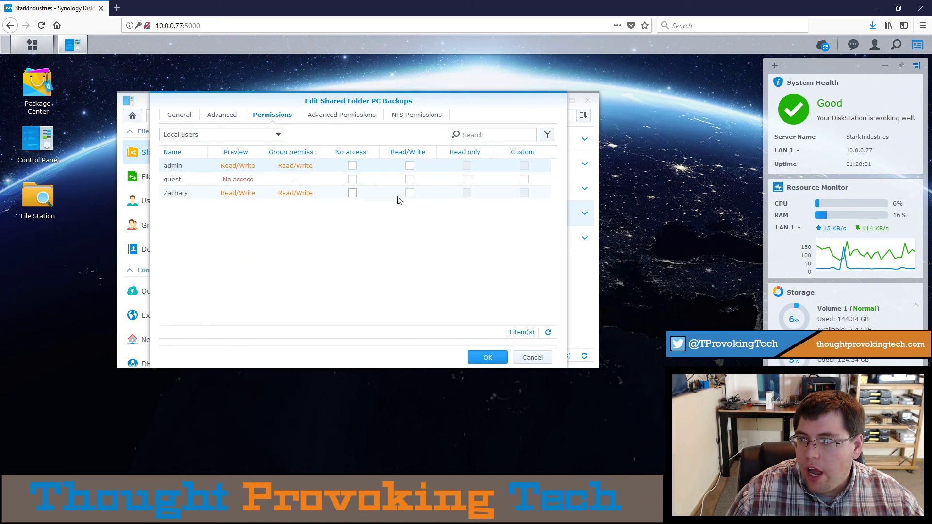
Give the main user Read/Write on PC Backups and set guest and admin to No access
left_click(410, 194)
left_click(352, 180)
left_click(352, 166)
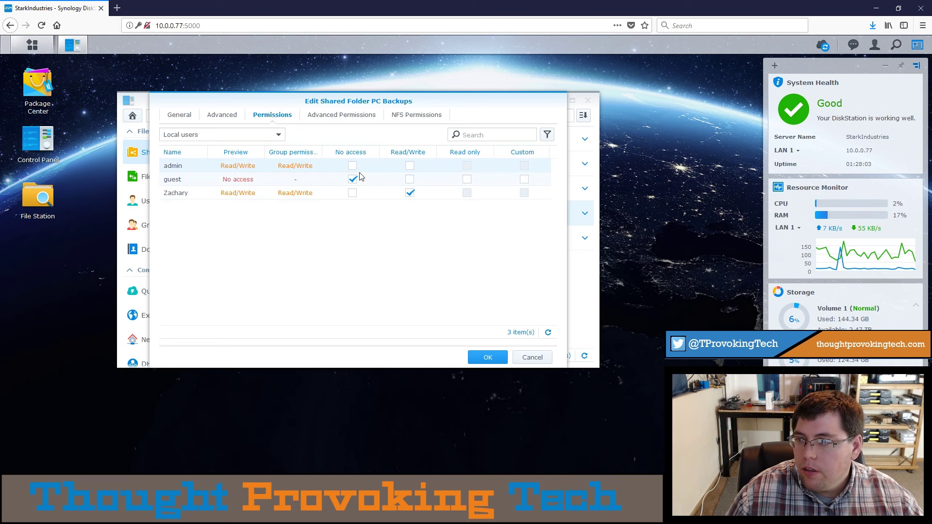
left_click(488, 360)
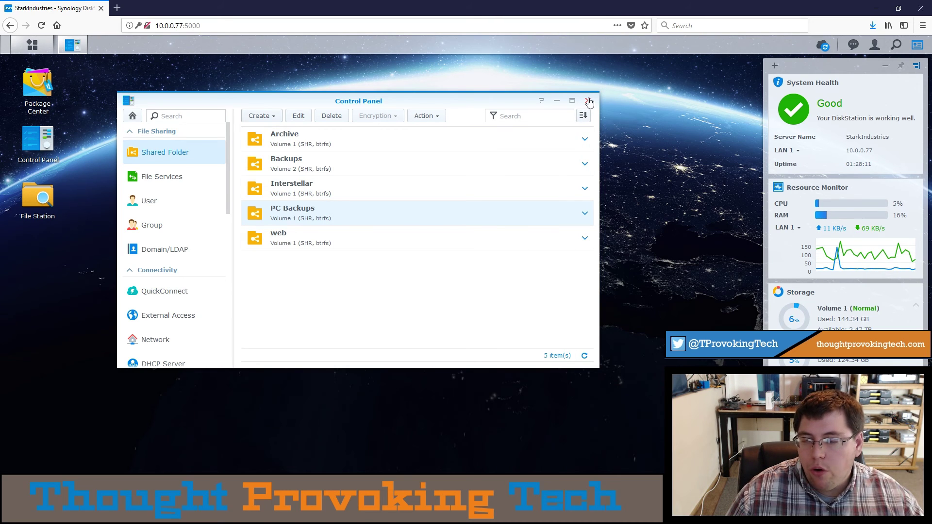
Enable PC Backups for syncing in Cloud Station Server with versioning turned off
left_click(588, 101)
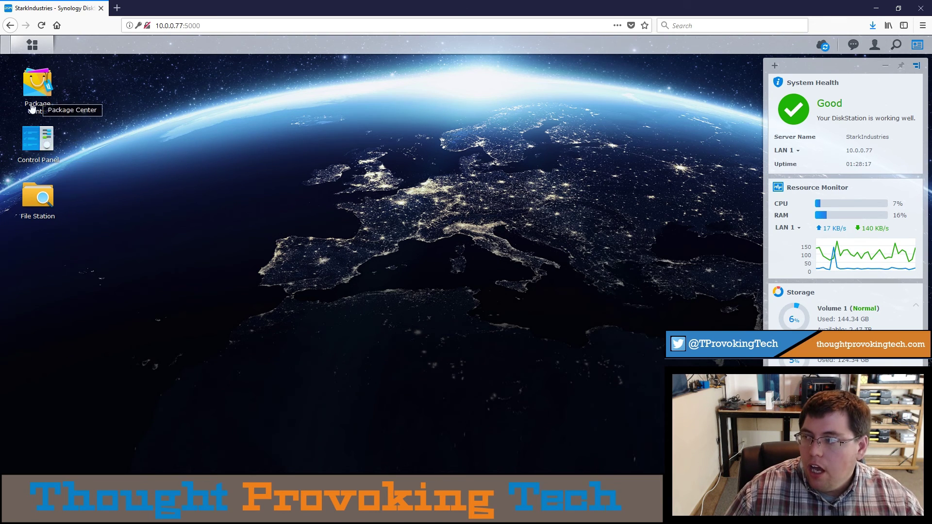
left_click(32, 44)
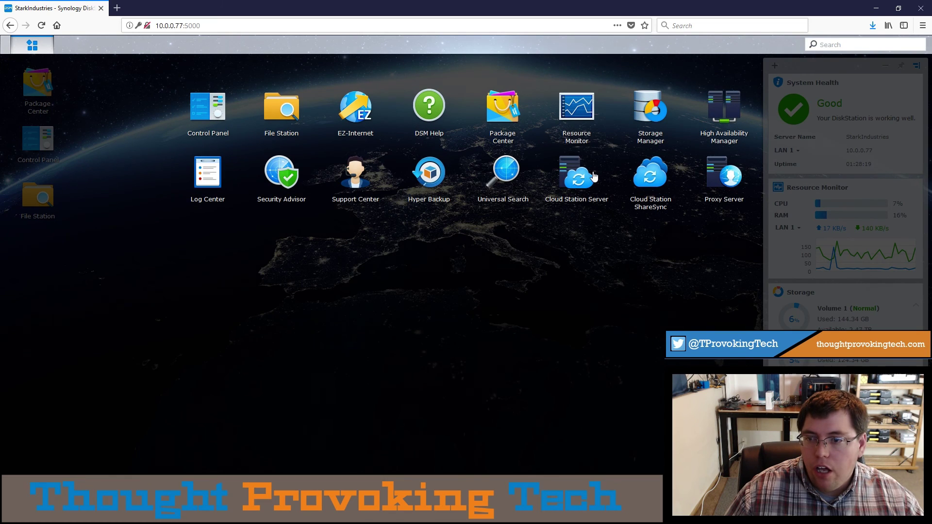
left_click(594, 181)
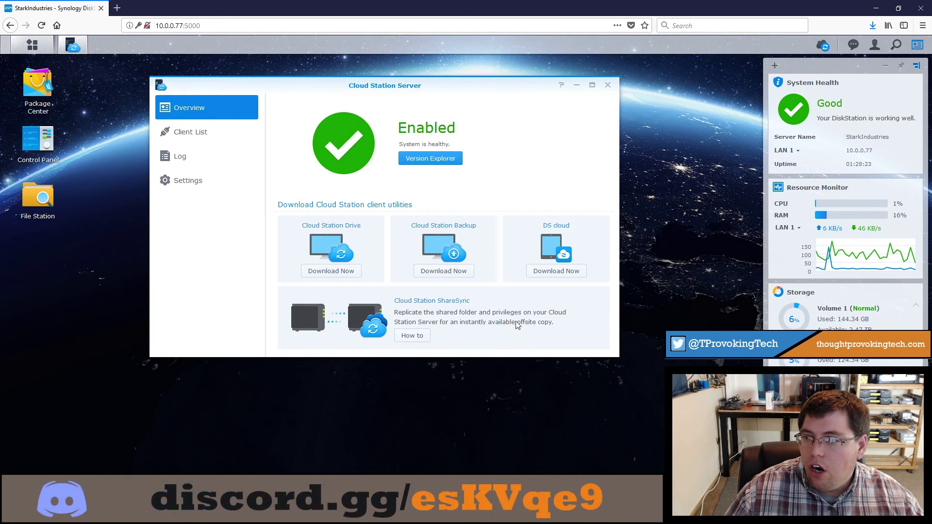
left_click(194, 178)
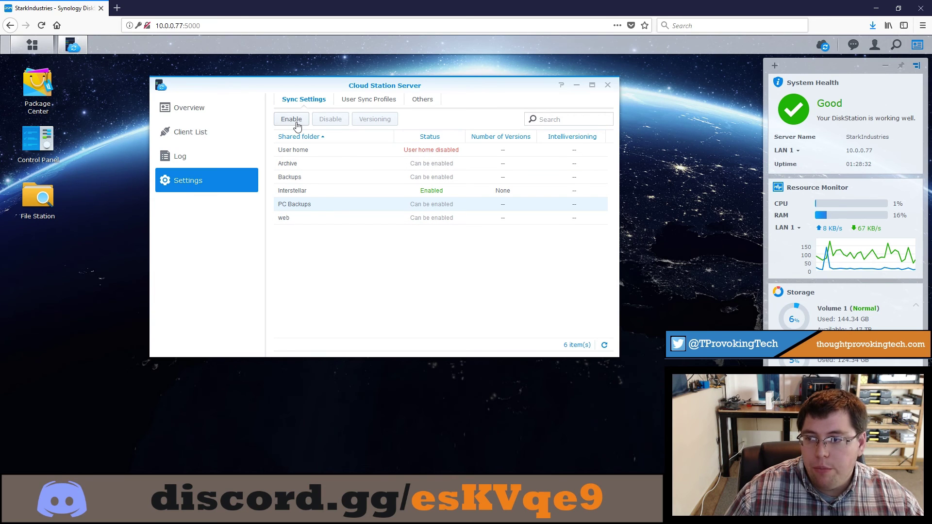
left_click(297, 126)
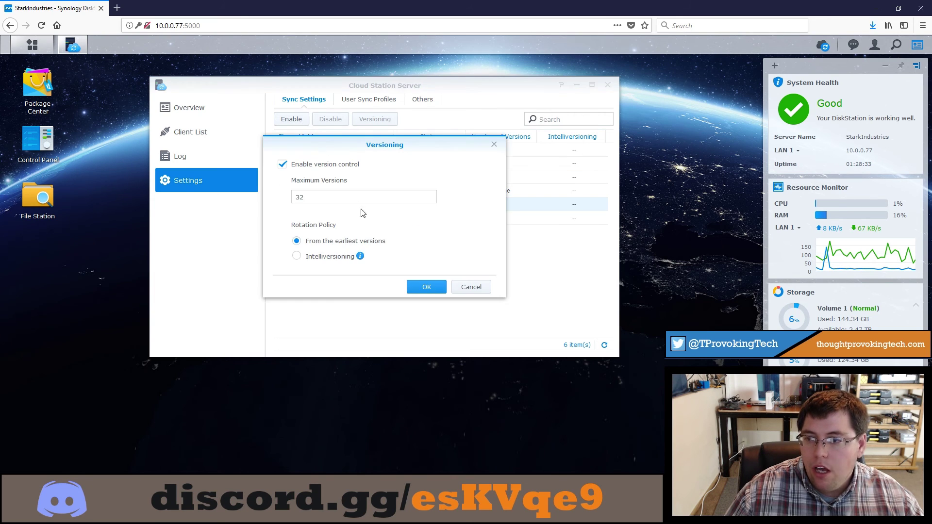
left_click(316, 165)
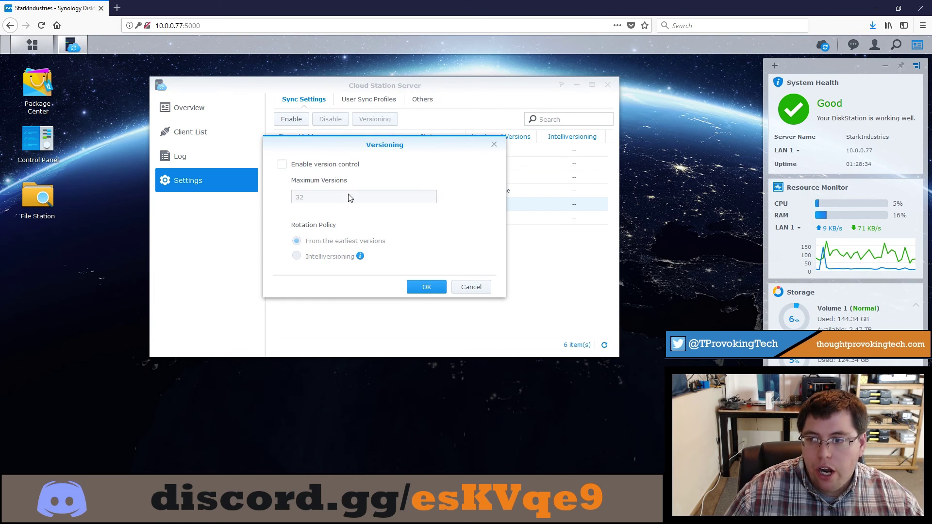
left_click(426, 287)
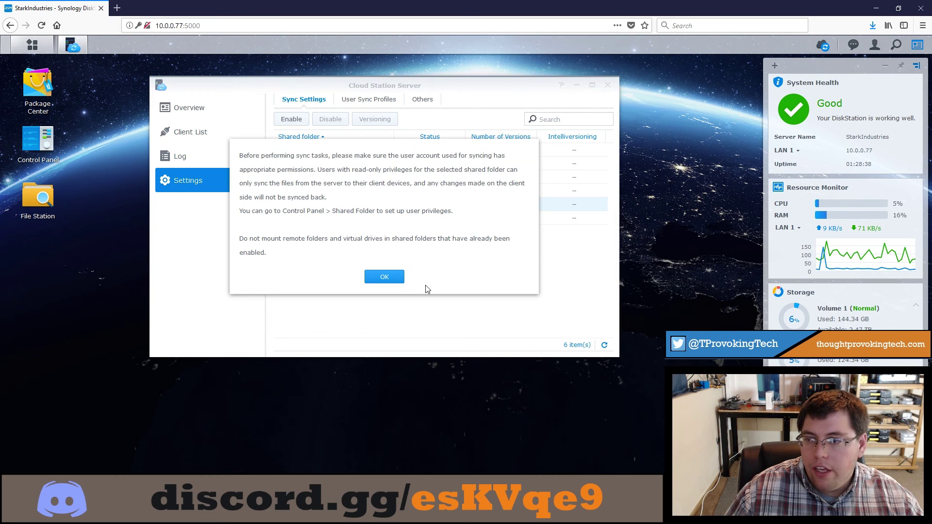
left_click(388, 279)
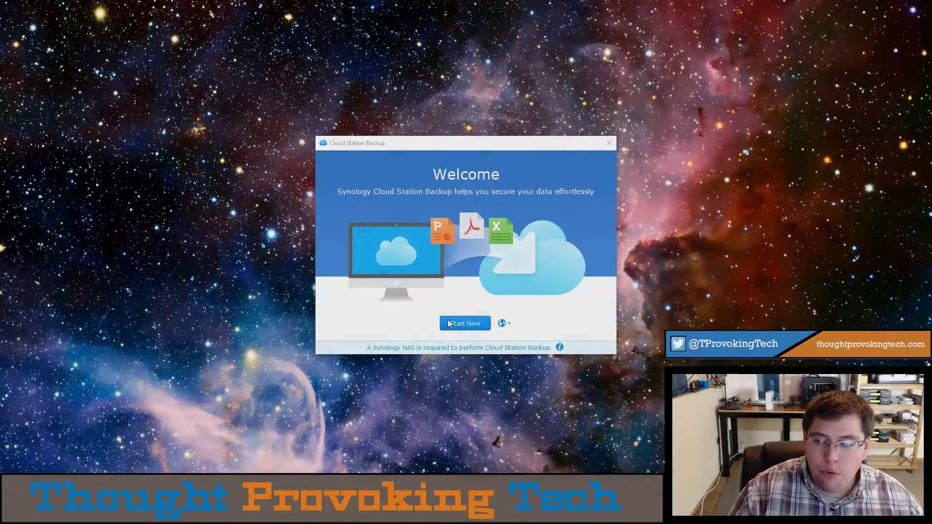
Start the backup setup and enter the NAS address and login details
left_click(461, 325)
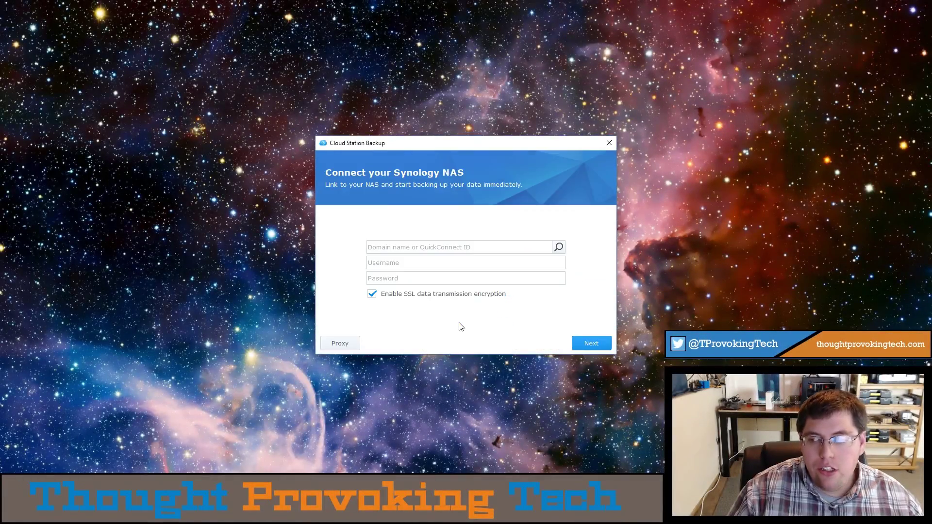
left_click(411, 246)
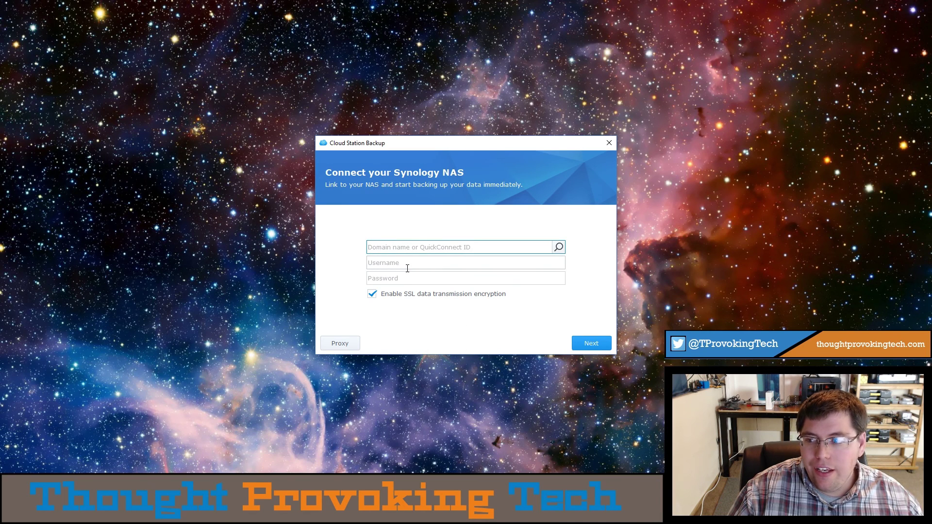
left_click(384, 264)
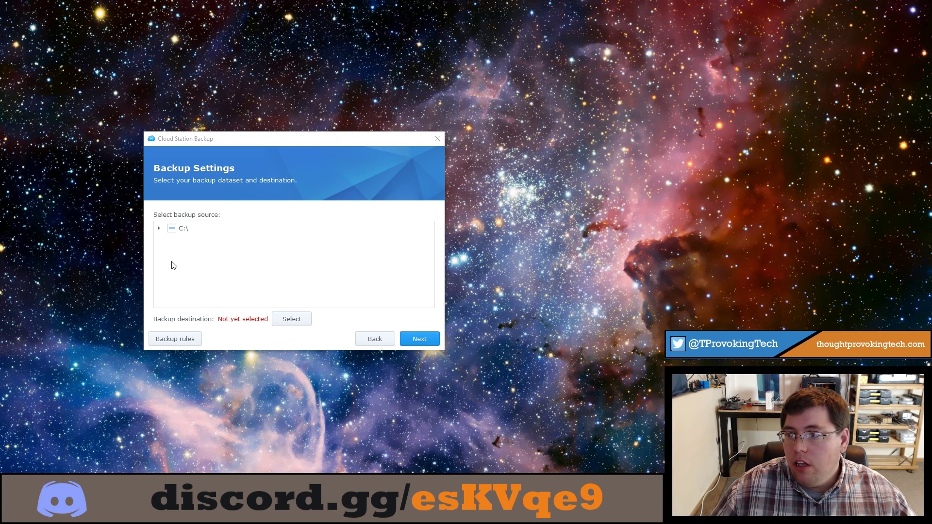
Expand C:\ in the source tree, ticking then unticking the Autodesk folder
left_click(172, 229)
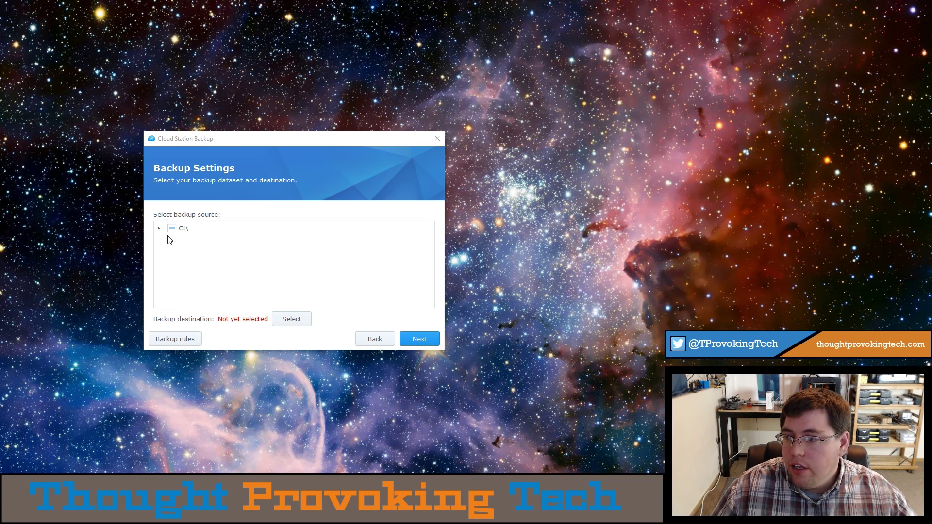
left_click(160, 229)
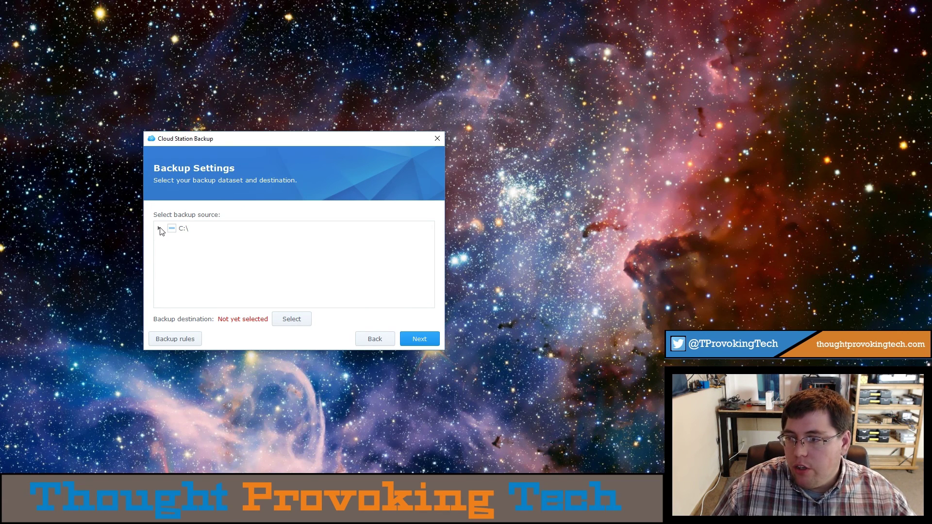
left_click(160, 229)
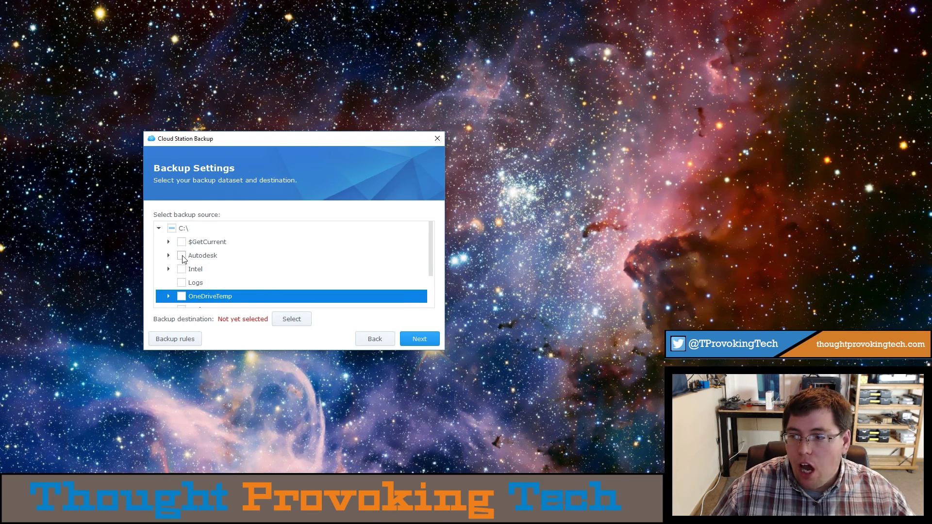
left_click(183, 256)
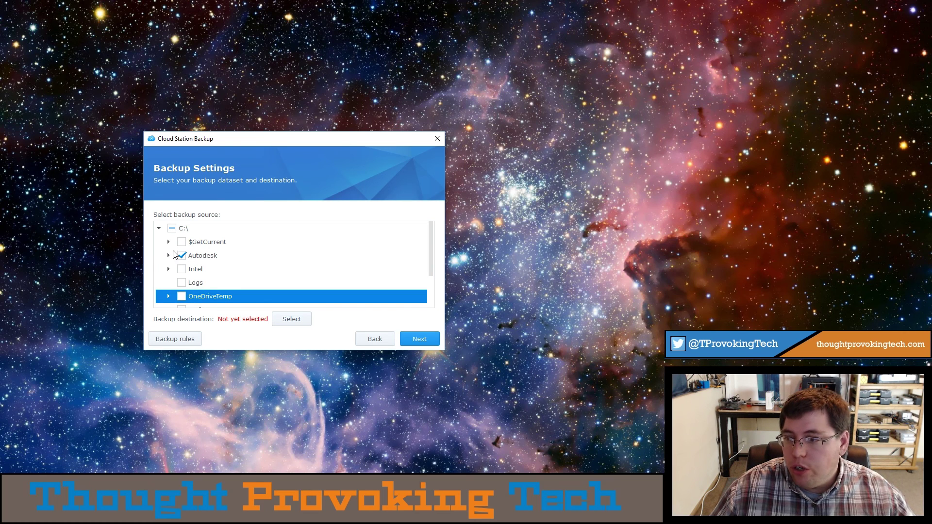
left_click(177, 258)
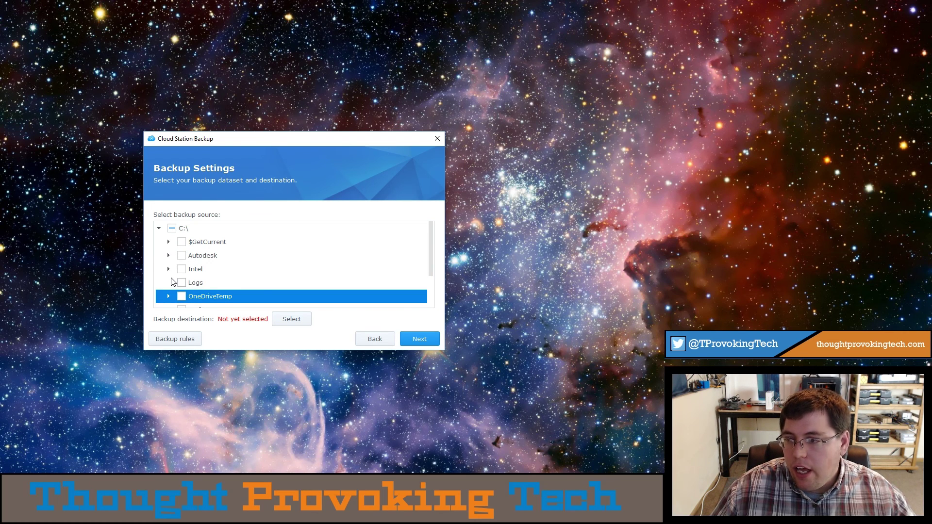
scroll(175, 283, "down", 3)
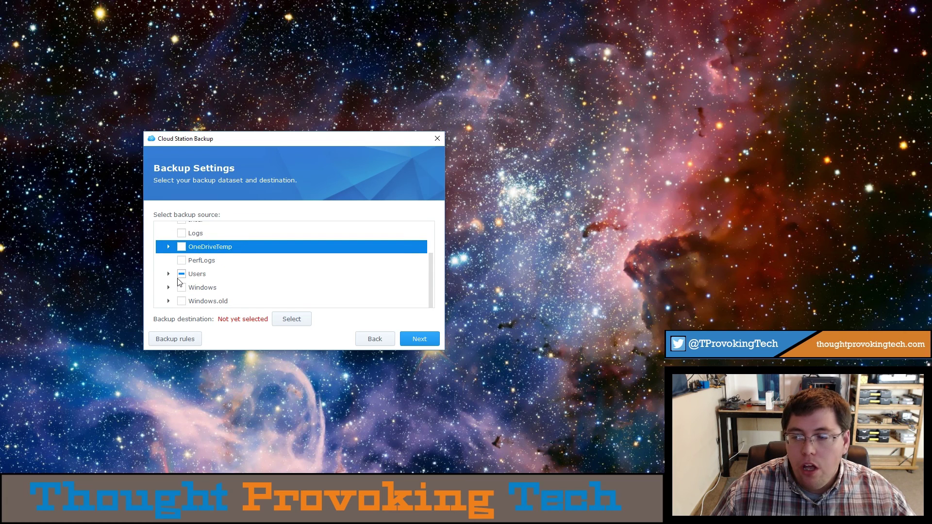
Expand Users and the user profile to tick Desktop, Documents and Downloads
left_click(203, 279)
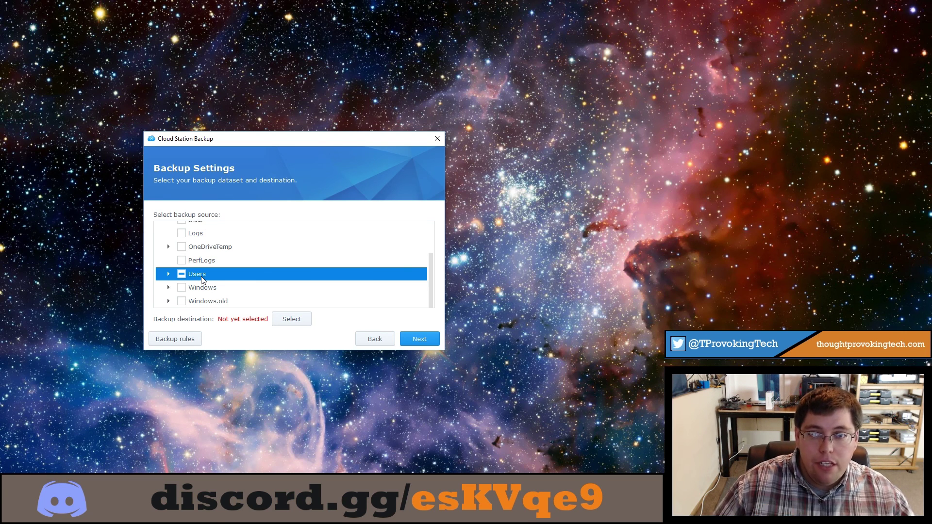
left_click(168, 275)
scroll(202, 276, "down", 1)
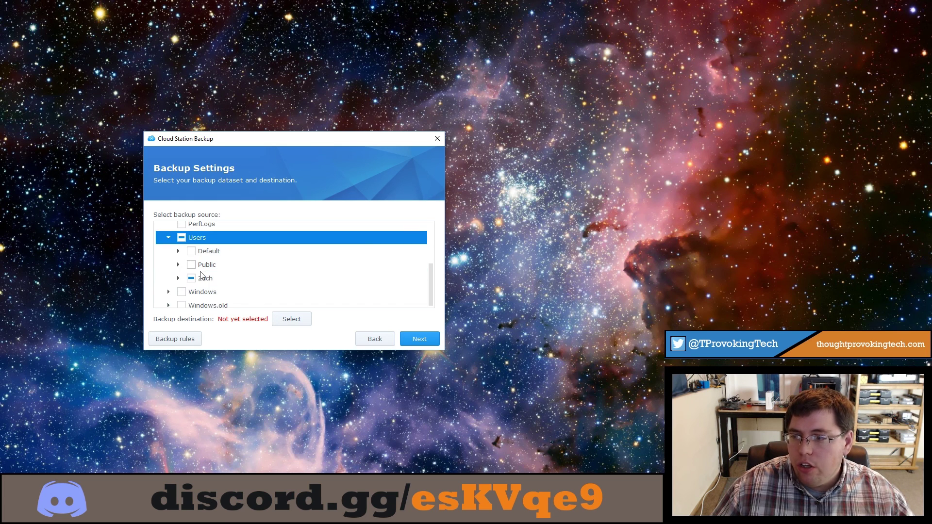
left_click(212, 281)
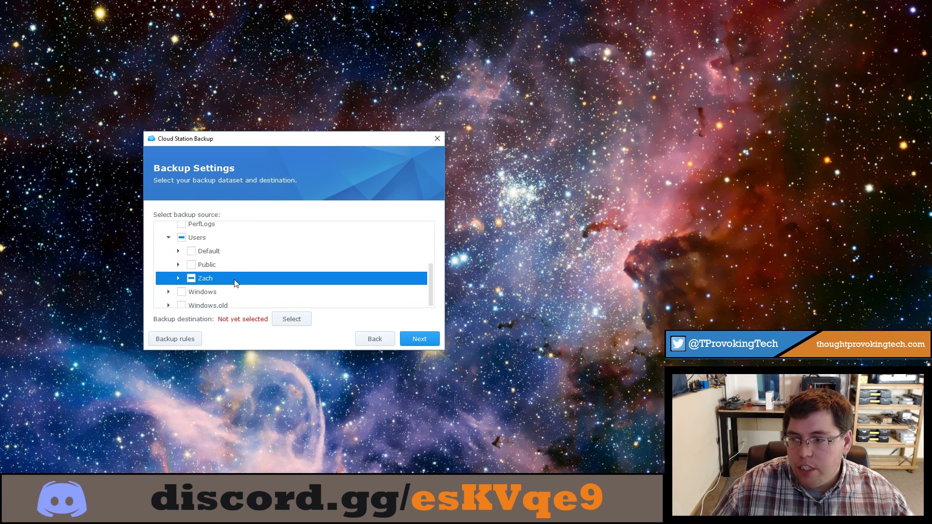
left_click(178, 278)
scroll(221, 284, "down", 1)
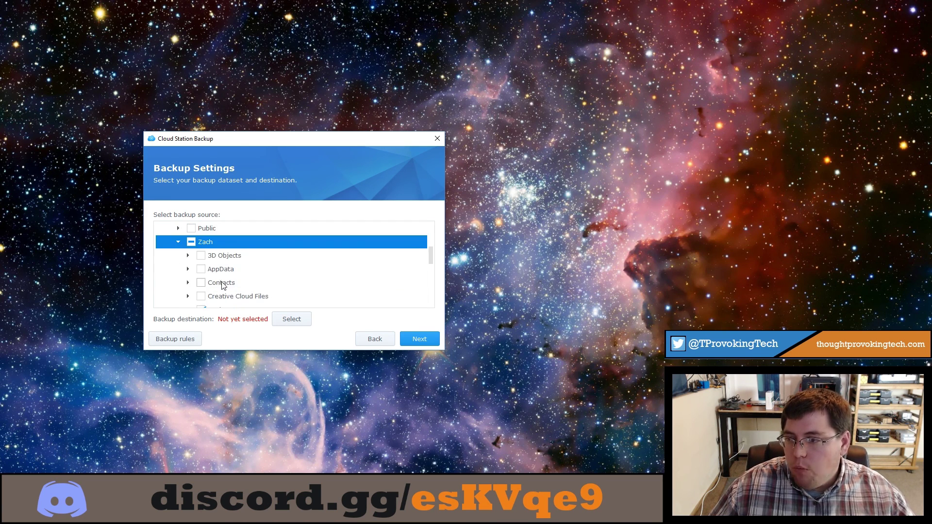
scroll(222, 283, "down", 1)
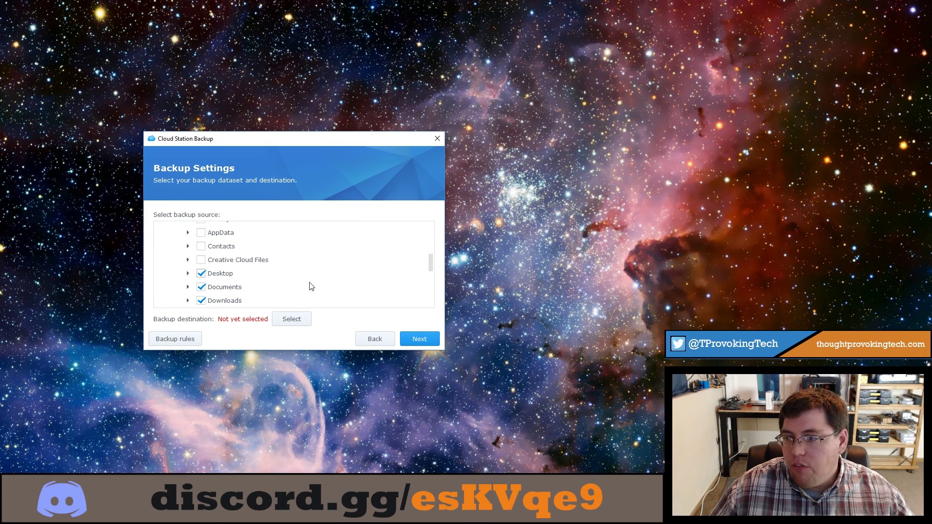
left_click_drag(431, 262, 430, 271)
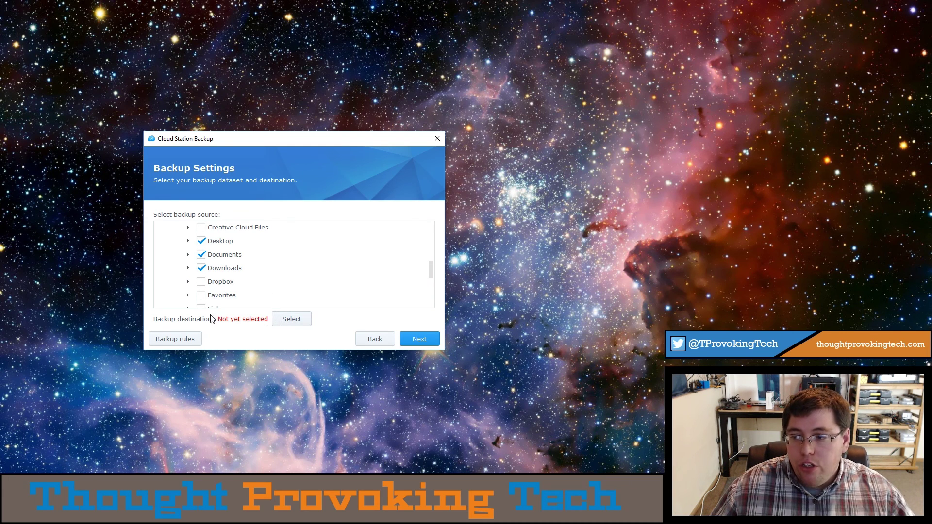
Keep computer name THOR and confirm PC Backups as the backup destination folder
left_click(289, 322)
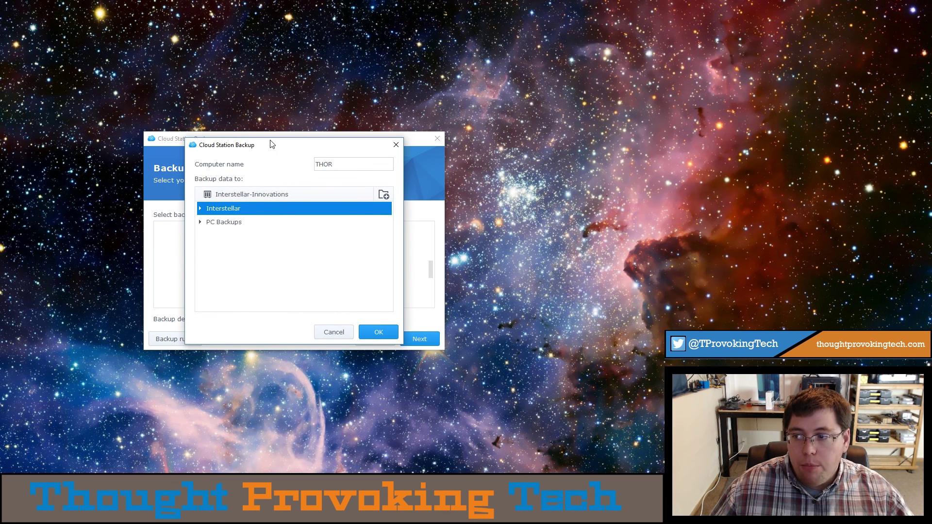
left_click_drag(270, 142, 557, 132)
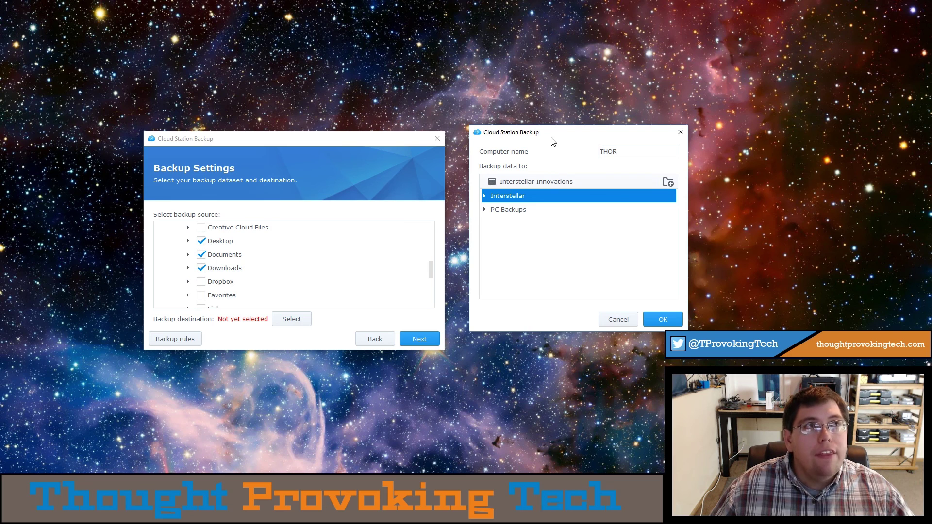
left_click_drag(626, 152, 595, 151)
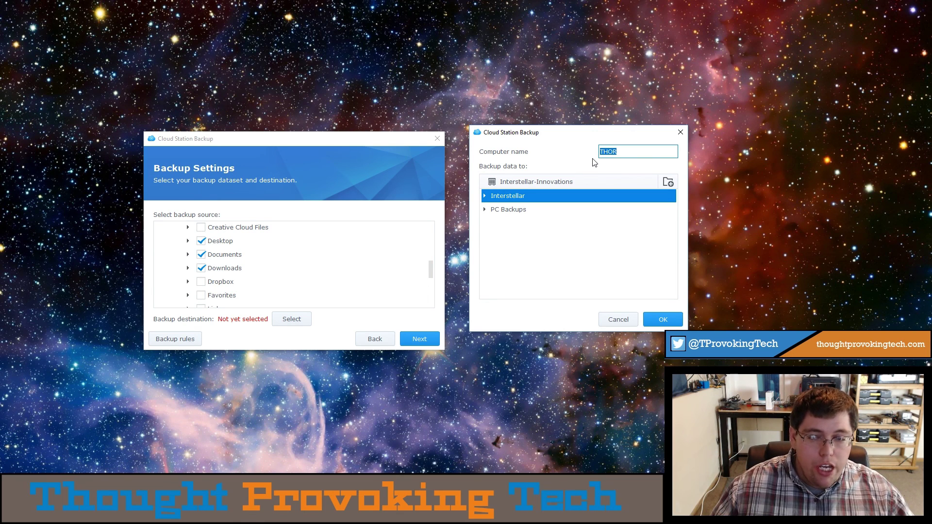
left_click(625, 154)
left_click_drag(625, 154, 600, 153)
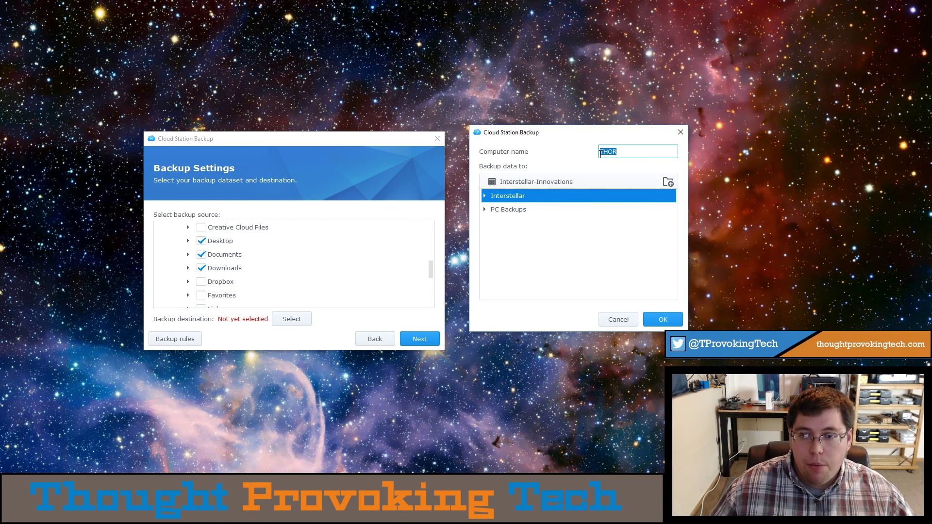
left_click(630, 156)
left_click_drag(630, 156, 589, 154)
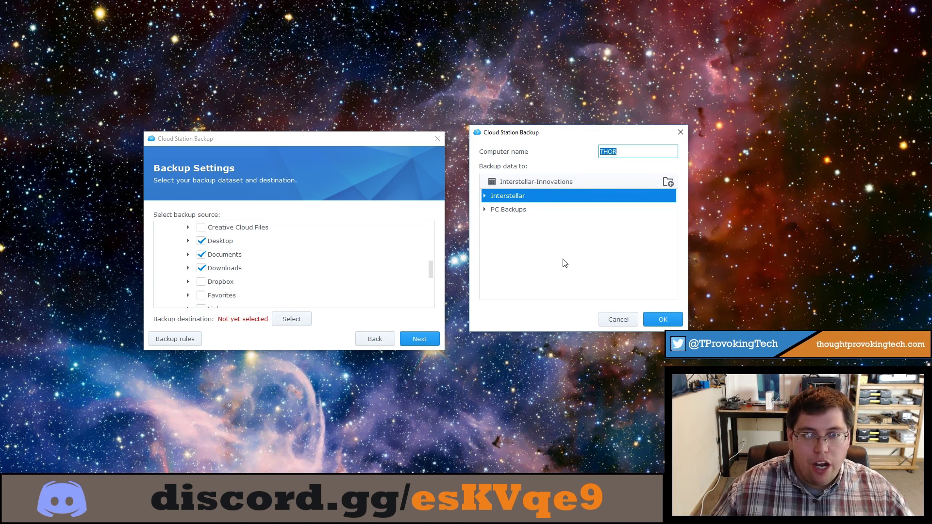
left_click(533, 212)
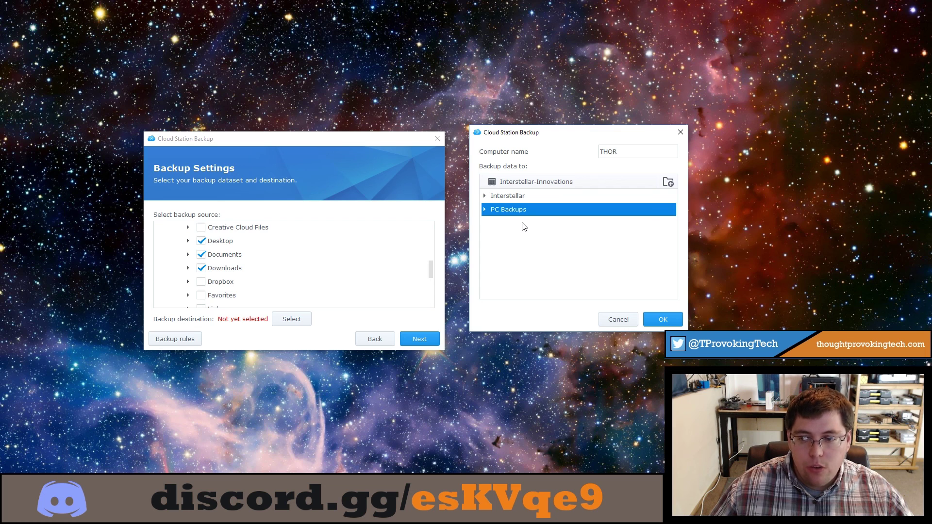
left_click(653, 319)
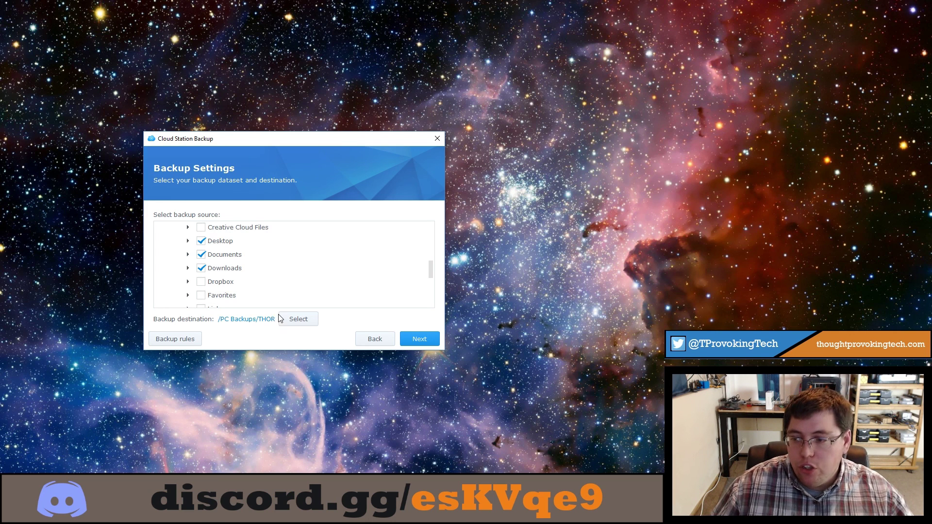
Open the backup file filter rules and inspect the maximum file size setting
left_click(188, 339)
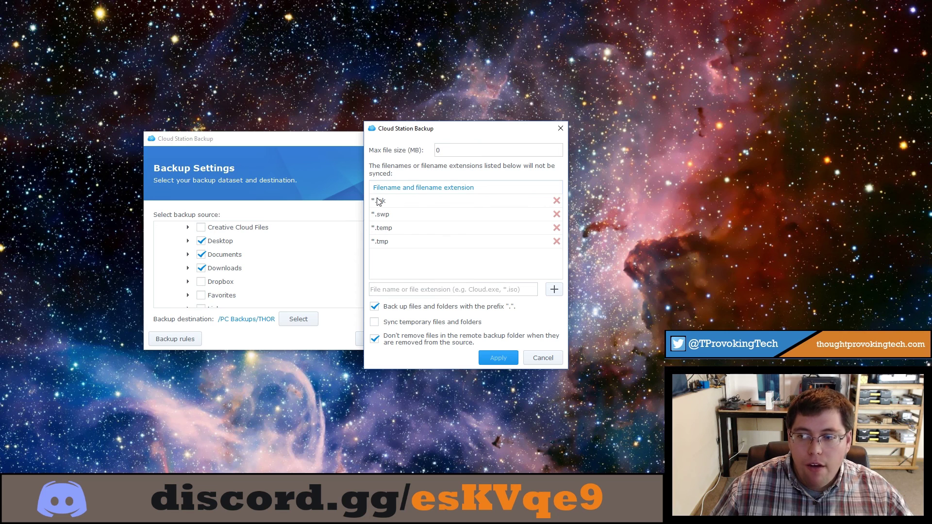
left_click_drag(423, 133, 519, 128)
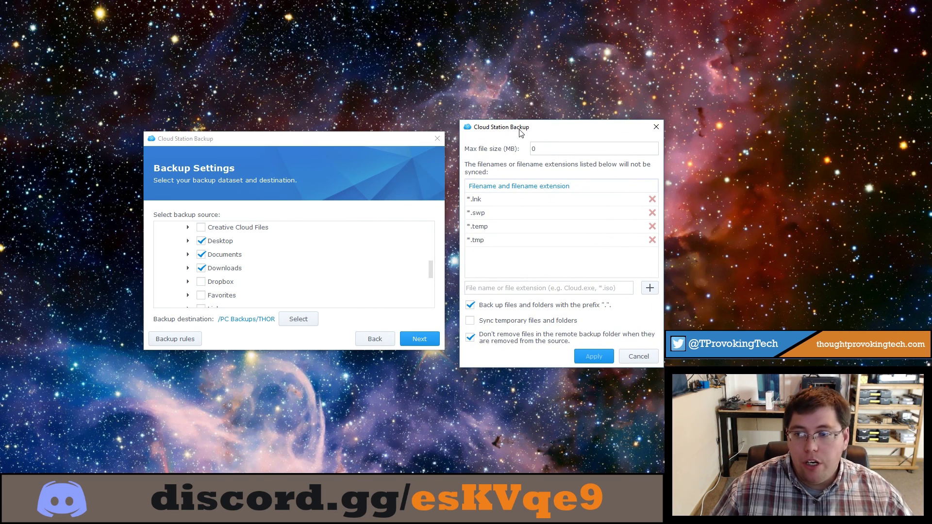
left_click_drag(583, 148, 500, 146)
left_click(540, 148)
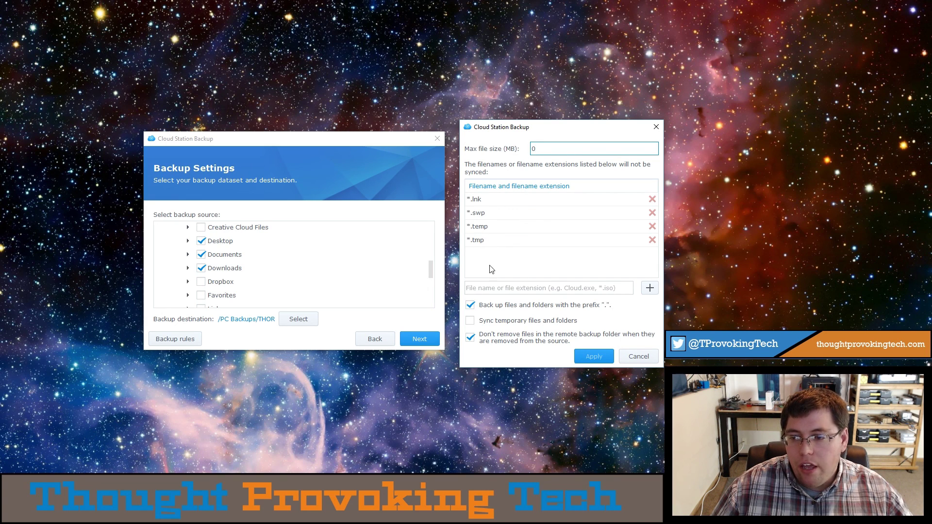
Type a .exe* name exclusion, clear it, review the *.lnk and *.swp rules, then cancel
left_click(544, 289)
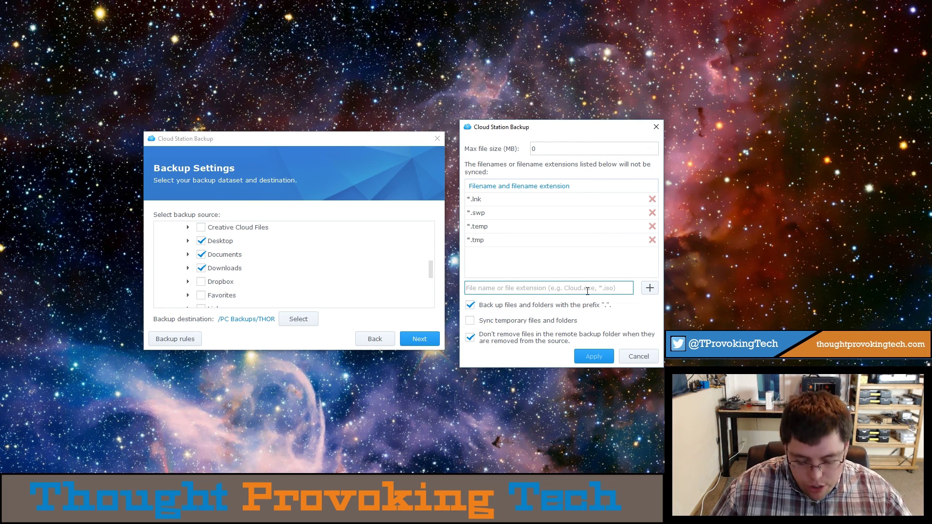
type(".exe")
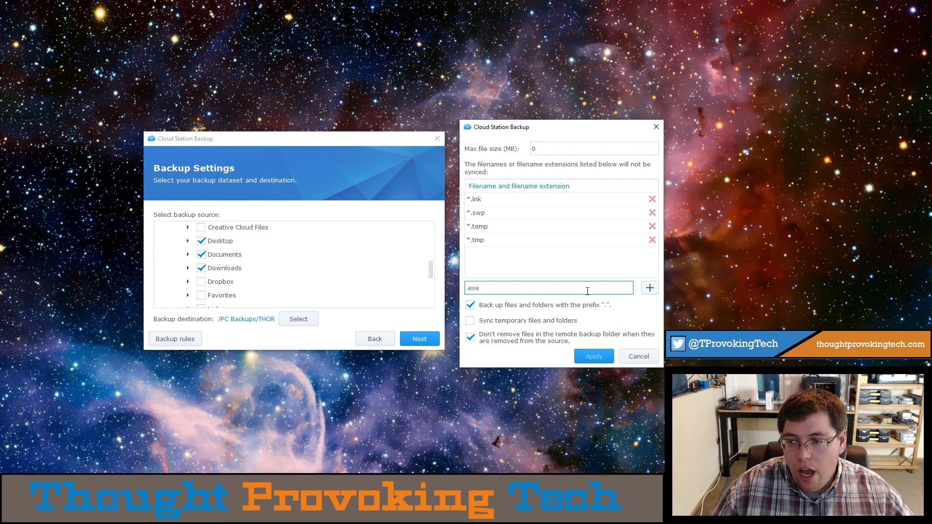
type("*")
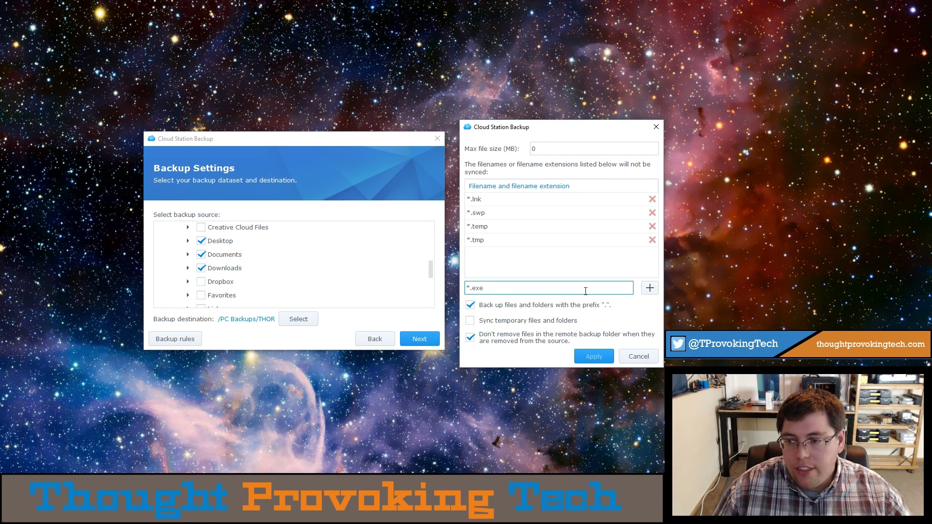
left_click_drag(572, 291, 469, 288)
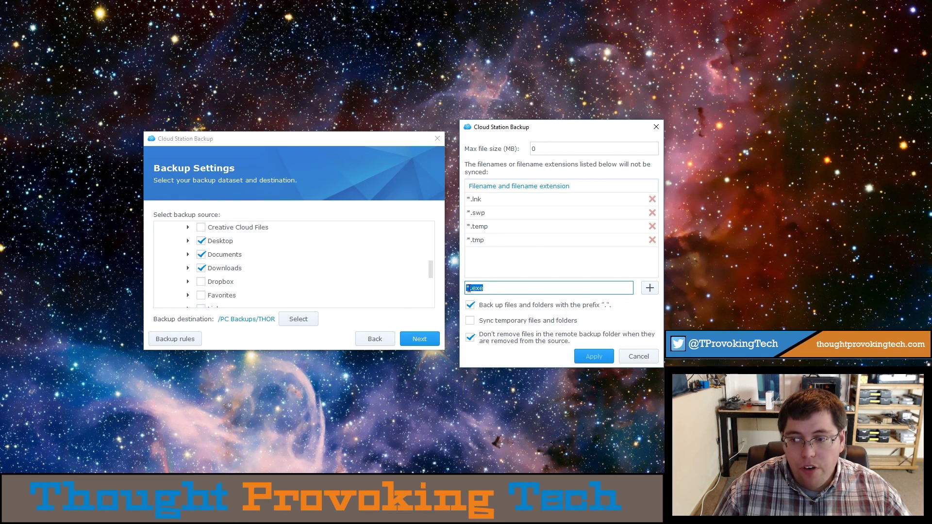
type("*")
key("BackSpace")
left_click(485, 200)
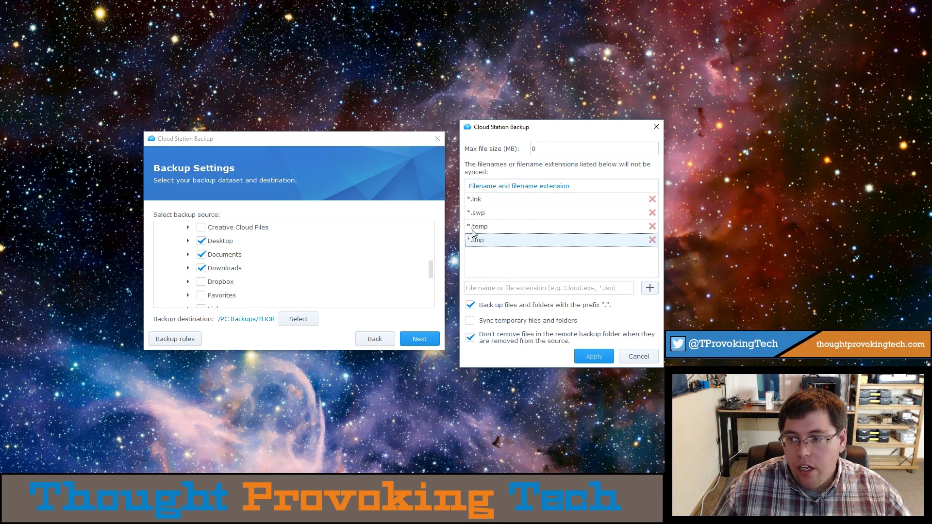
left_click(475, 215)
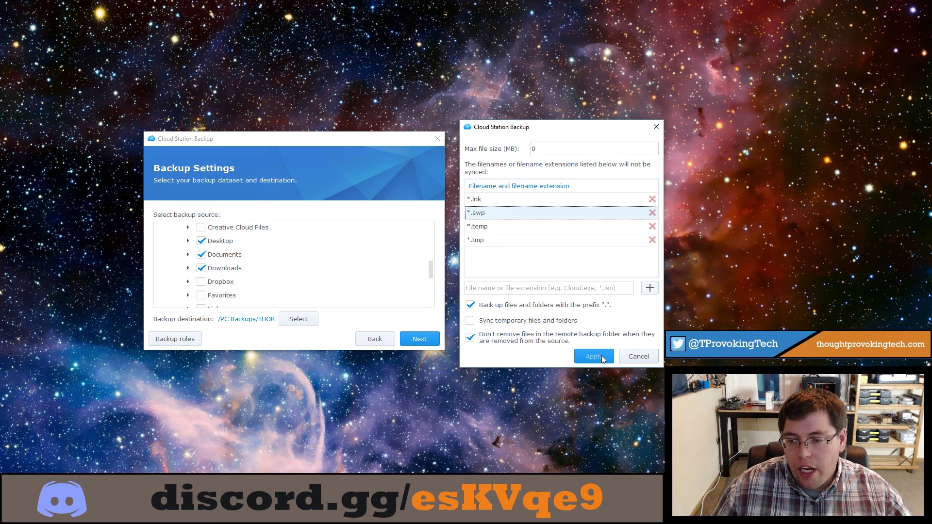
left_click(634, 359)
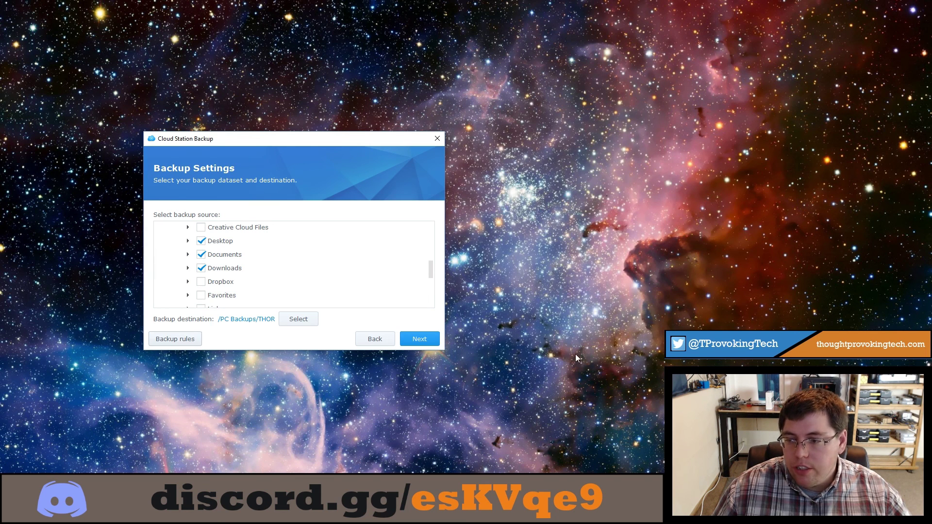
Advance to the Summary page, review it, and finish the backup setup
left_click(431, 341)
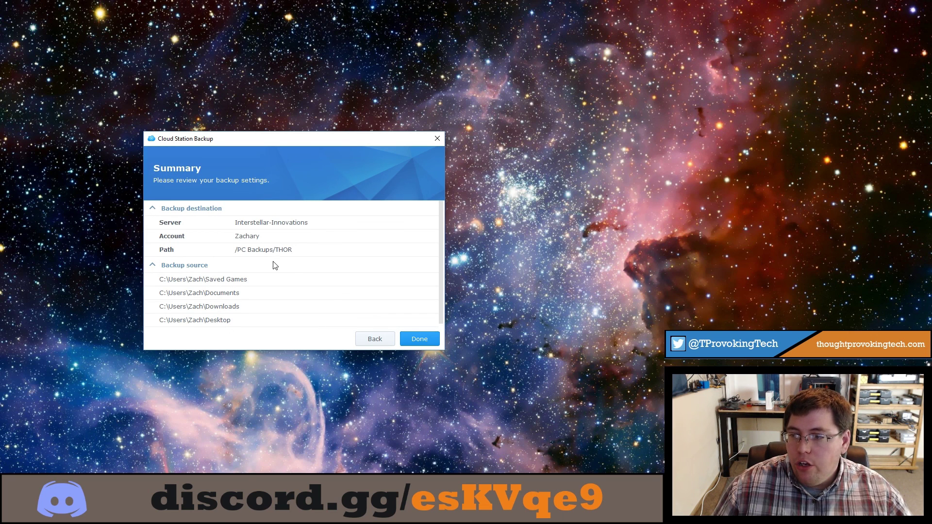
left_click_drag(367, 135, 507, 150)
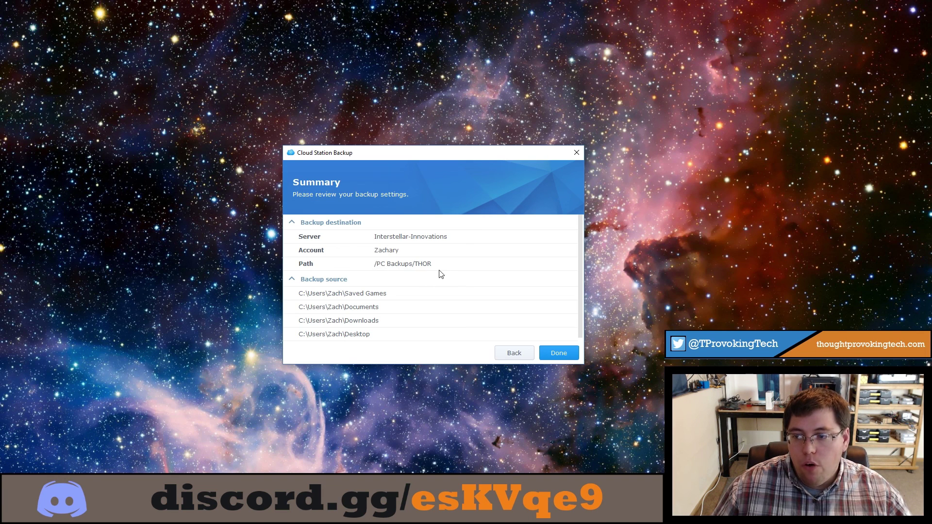
scroll(365, 303, "down", 1)
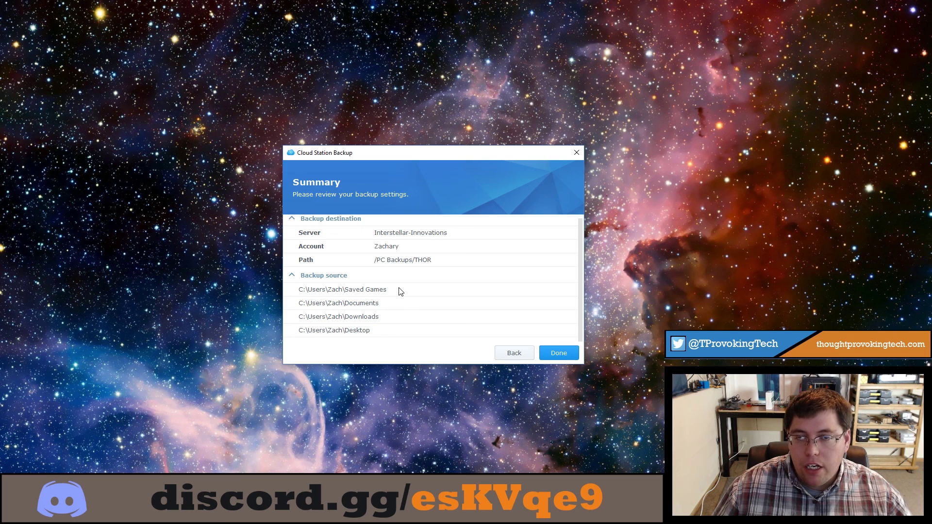
left_click(553, 352)
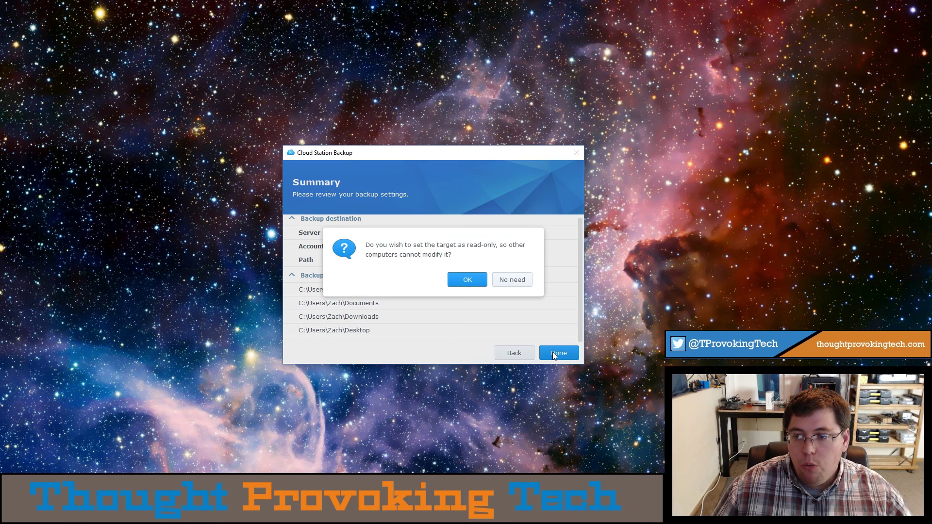
Make the backup target read-only, then review the source folders and Connection settings unchanged
left_click(474, 279)
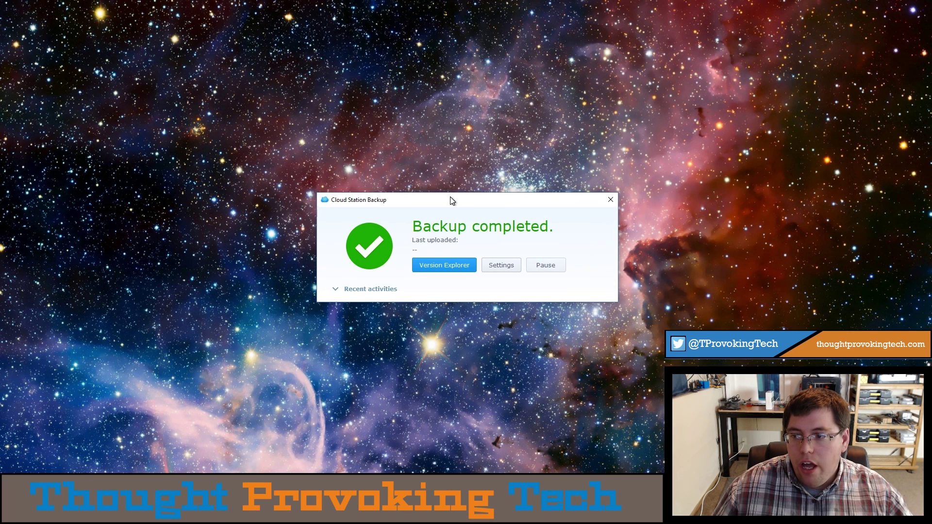
left_click_drag(451, 199, 458, 203)
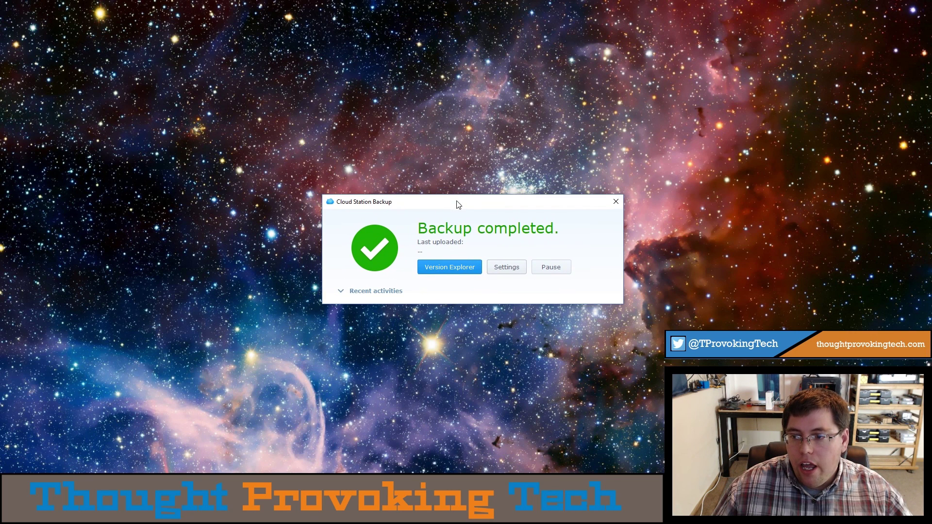
left_click(505, 268)
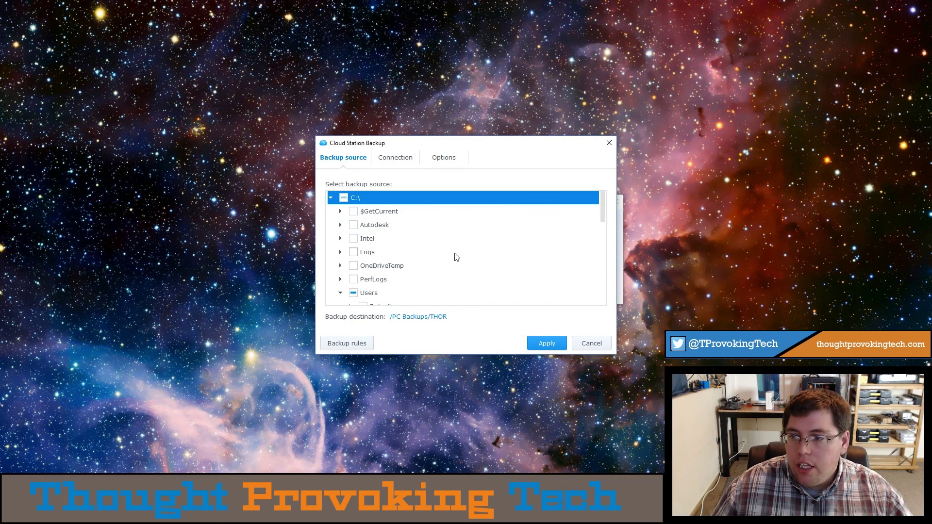
left_click_drag(449, 143, 491, 159)
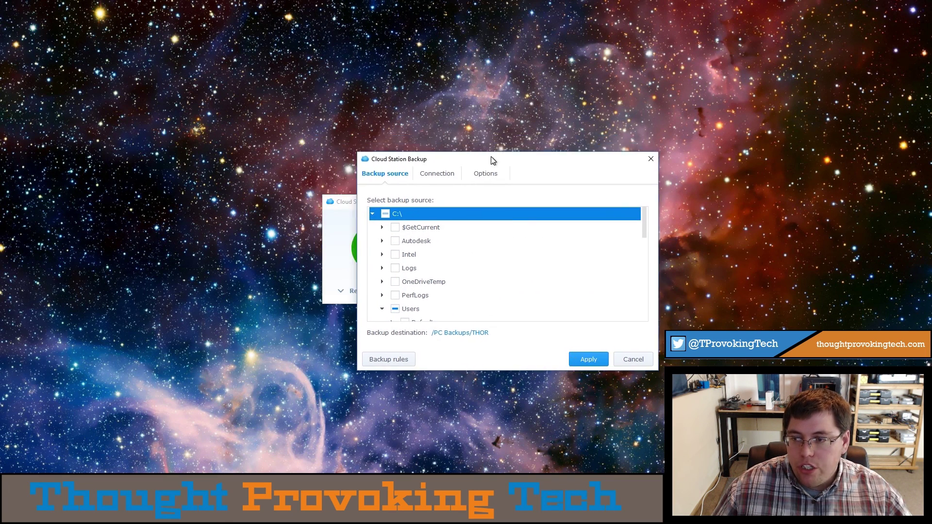
scroll(452, 290, "down", 3)
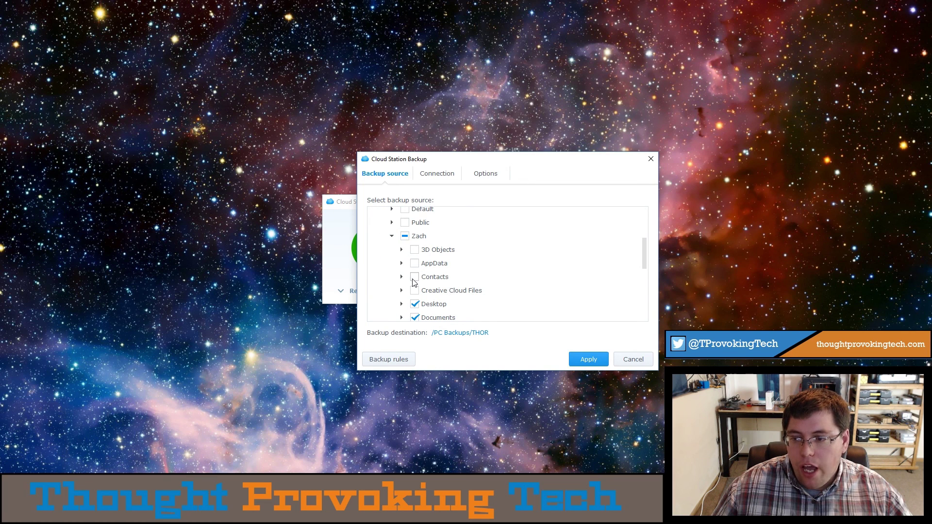
left_click(415, 277)
left_click(416, 278)
left_click(437, 174)
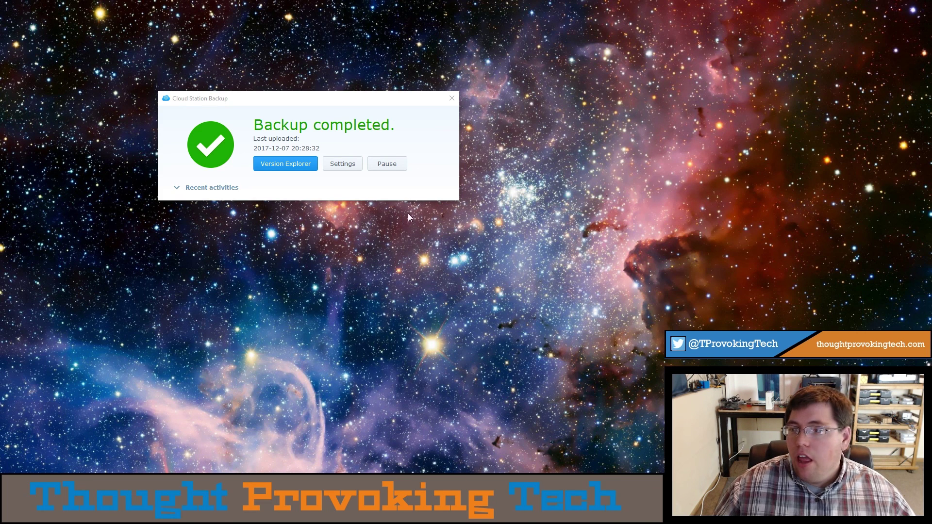
Expand Recent activities and scroll the Completed uploads such as PresetTree.xml and Plugin Loading.log
left_click(178, 187)
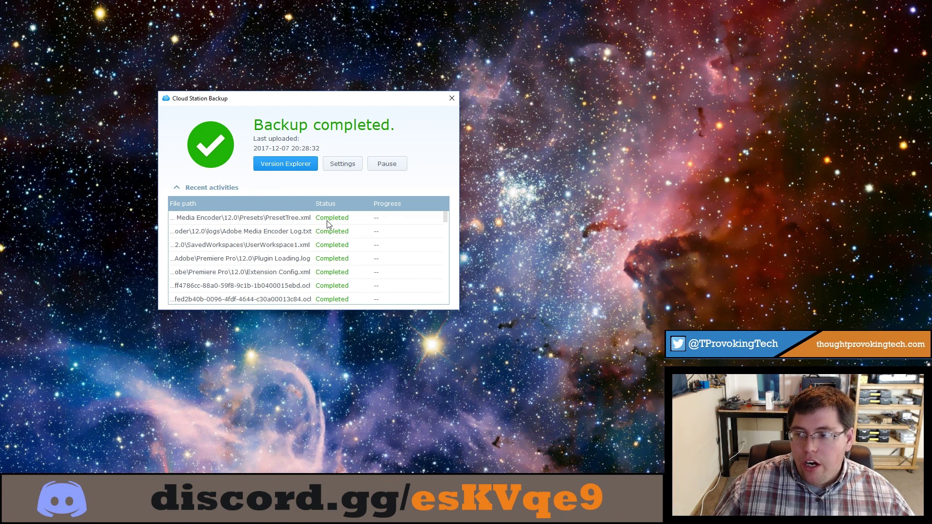
scroll(326, 230, "down", 2)
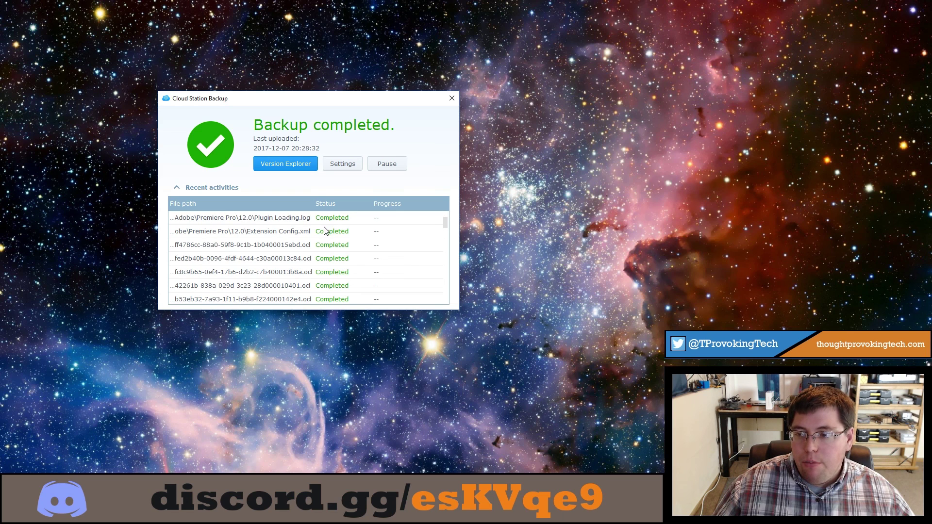
scroll(309, 258, "up", 2)
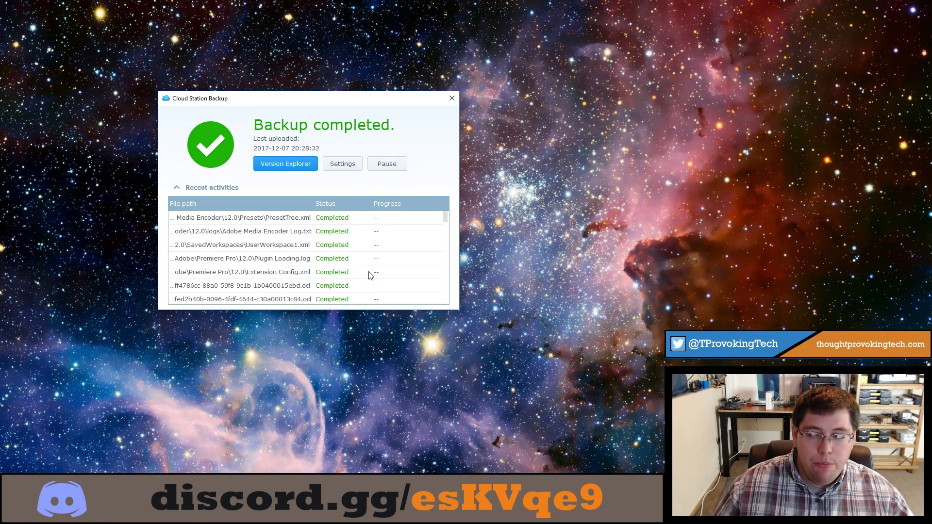
Collapse Recent activities, inspect the Backup rules exclusions, and cancel both settings dialogs unchanged
left_click(212, 188)
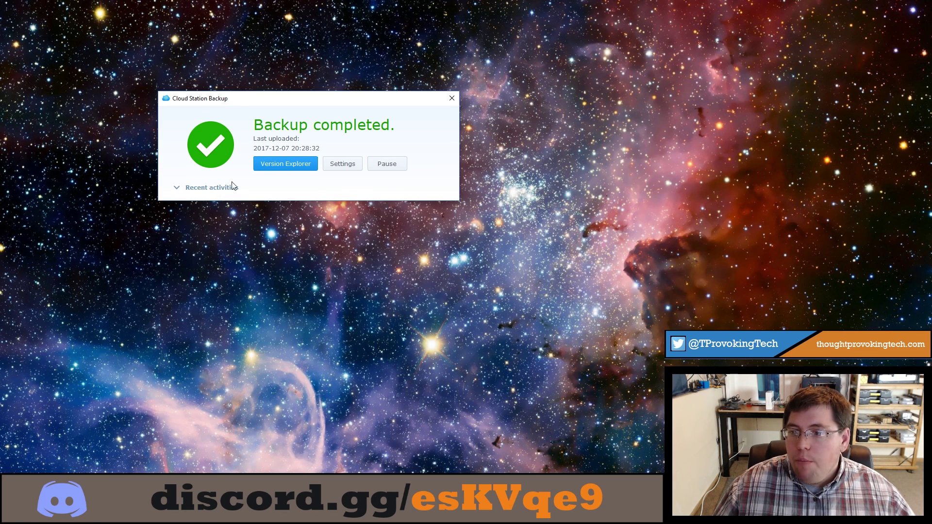
left_click(349, 167)
left_click_drag(378, 143, 516, 55)
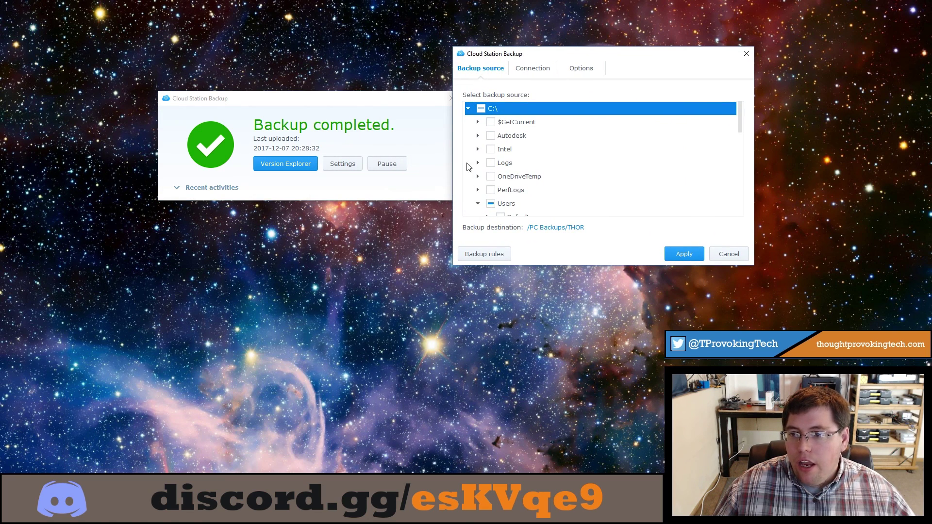
left_click(490, 251)
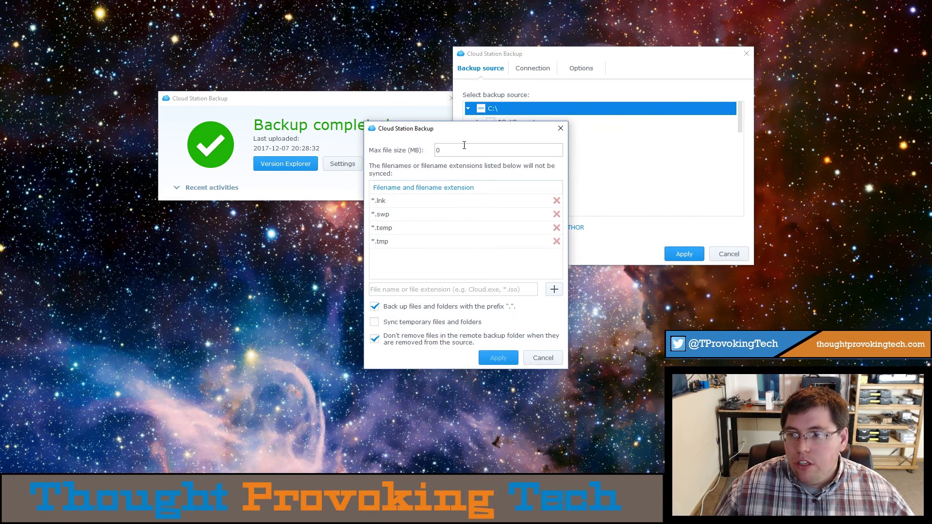
left_click_drag(450, 125, 316, 84)
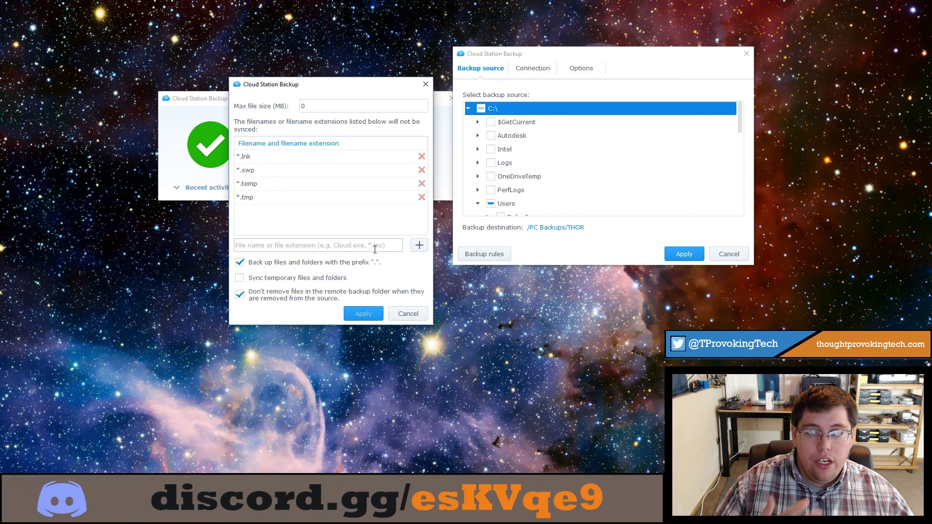
left_click(392, 316)
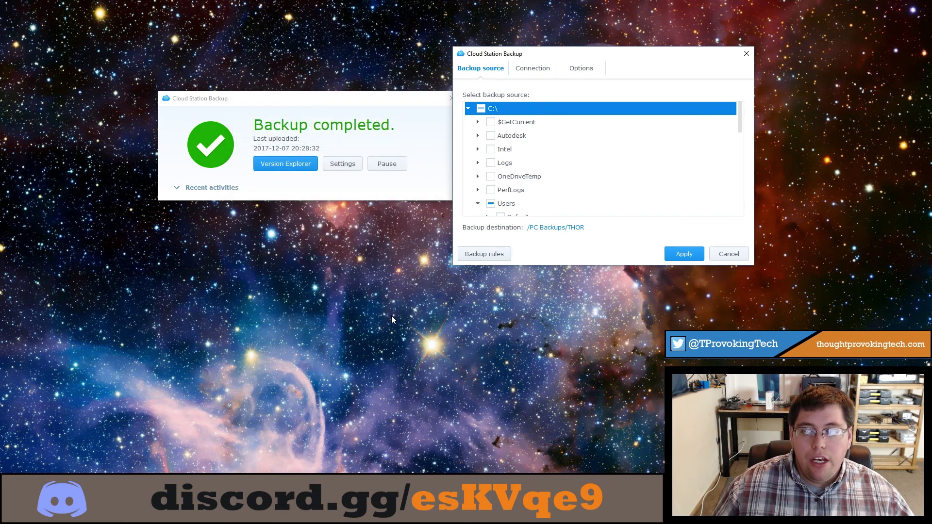
left_click(738, 257)
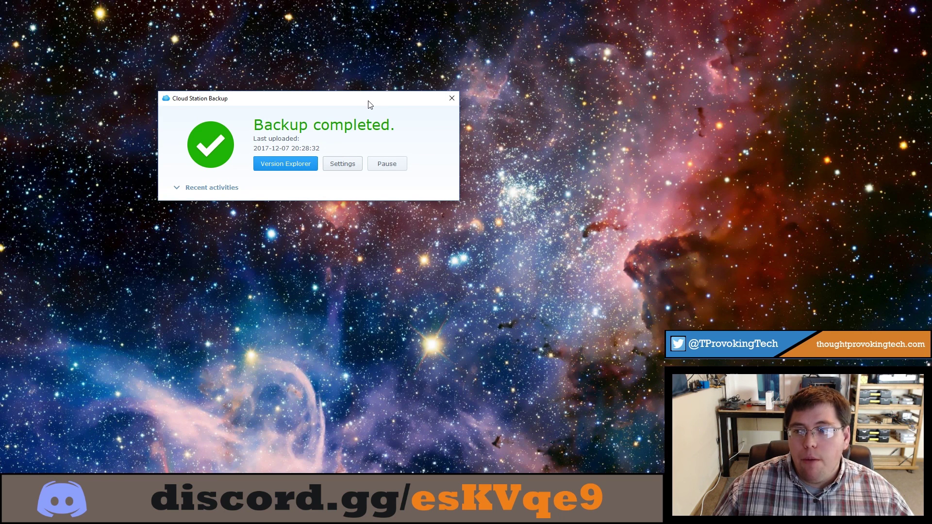
left_click_drag(368, 103, 386, 96)
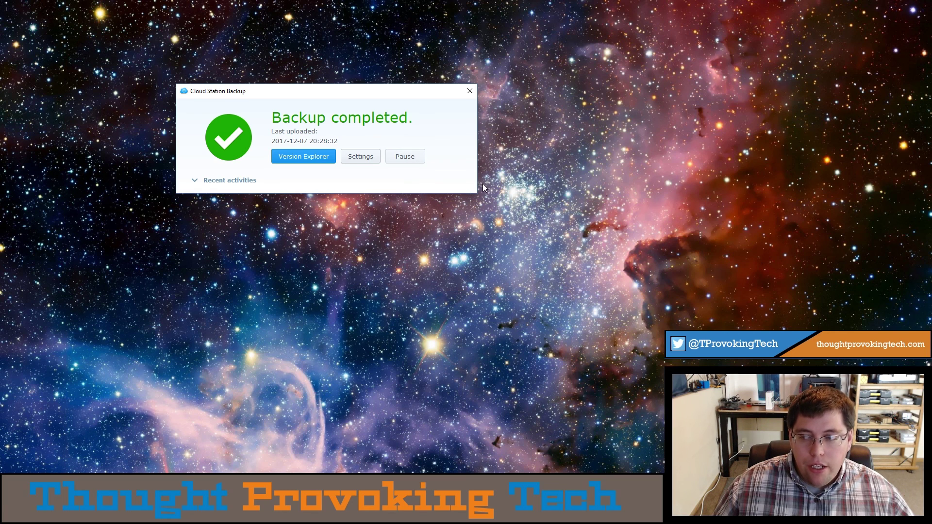
left_click(409, 162)
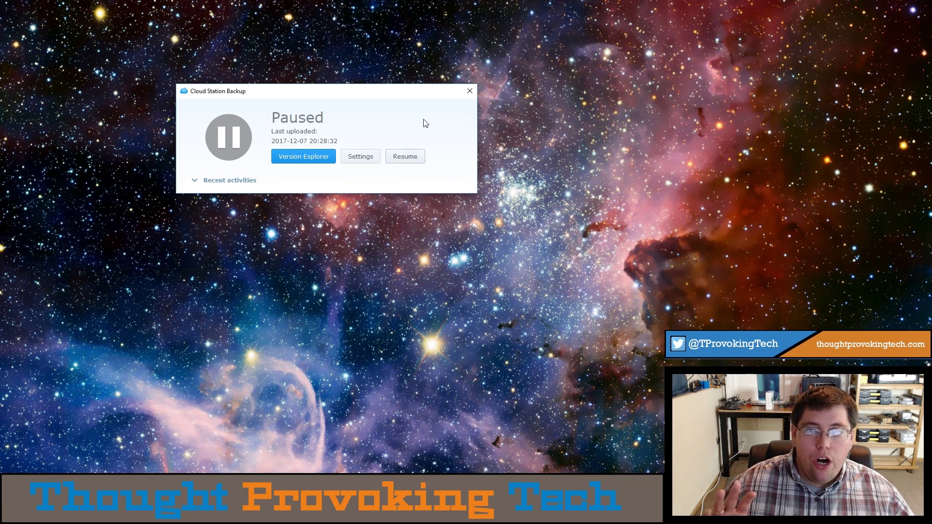
left_click(418, 162)
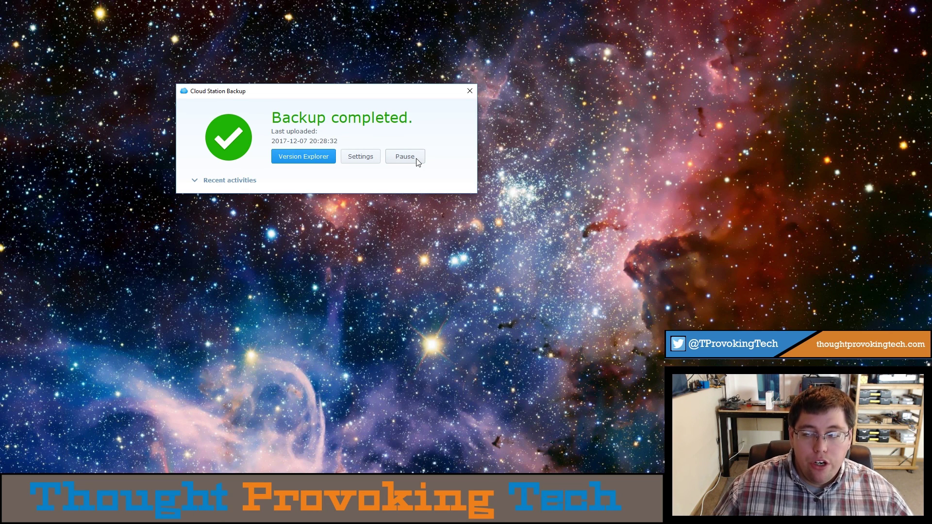